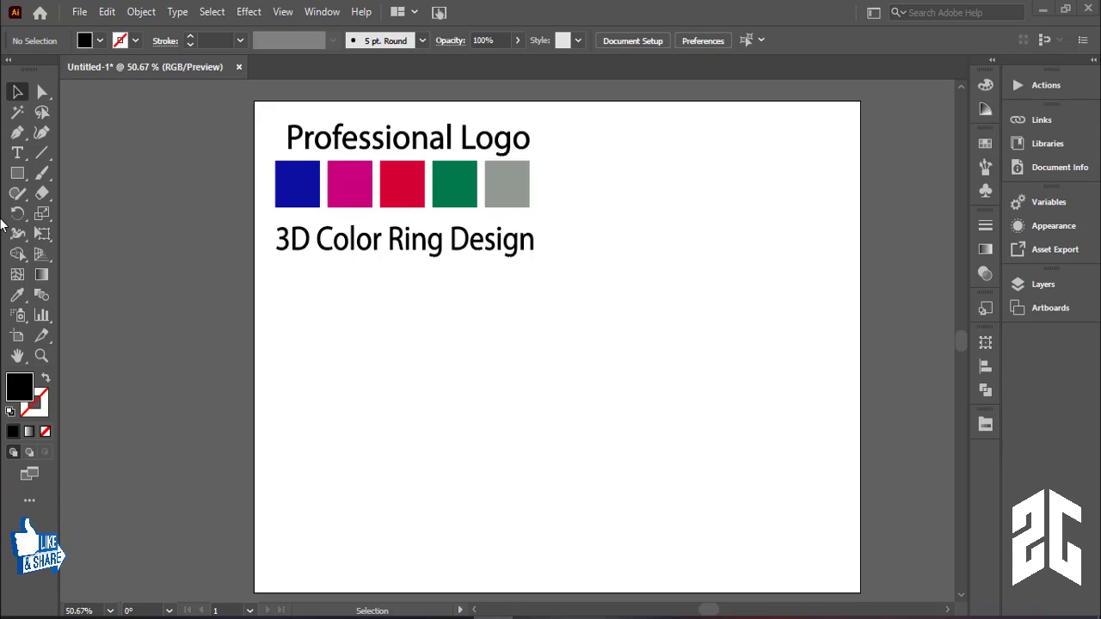
# - Draw a long, thin black rounded rectangle across the artboard below the "3D Color Ring Design" text and shift it slightly up
pyautogui.click(17, 174)
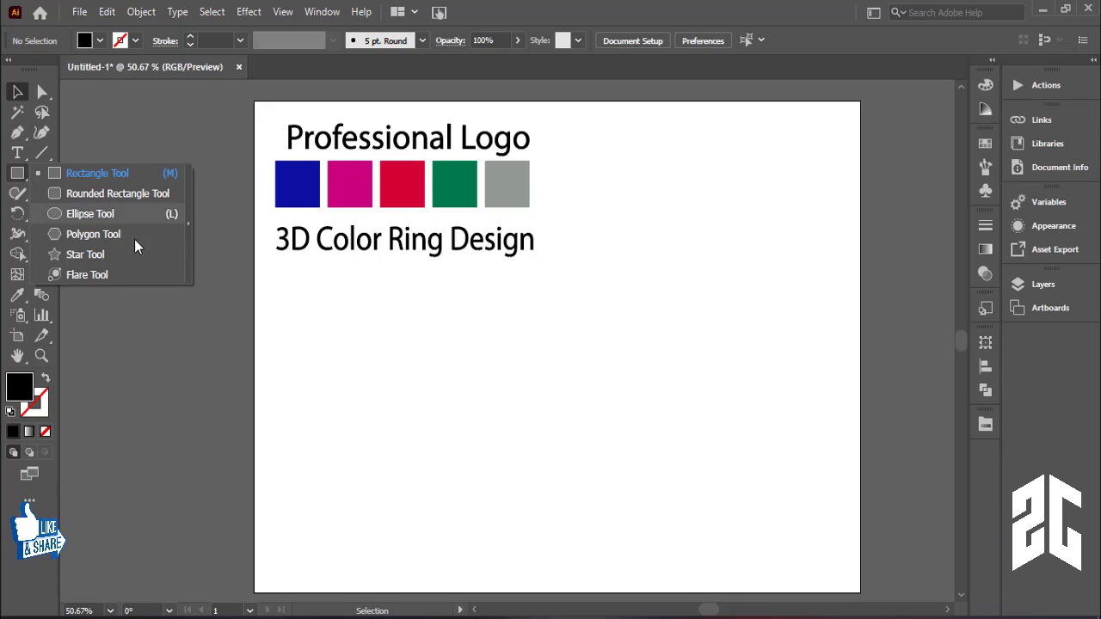
pyautogui.click(112, 196)
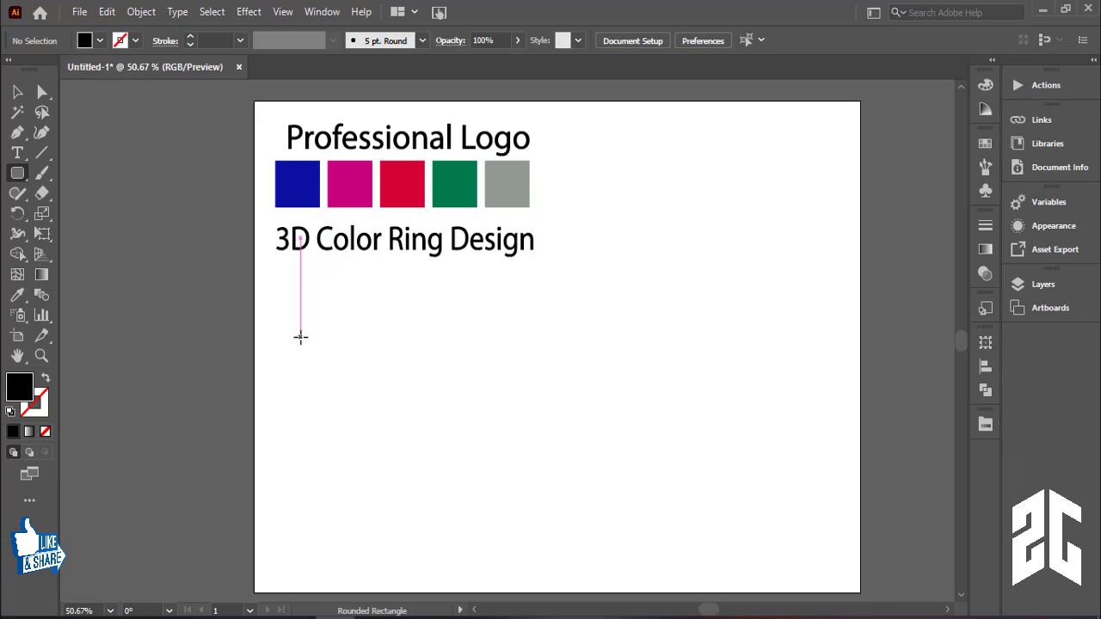
pyautogui.moveTo(298, 332); pyautogui.dragTo(832, 348)
pyautogui.click(17, 91)
pyautogui.click(613, 402)
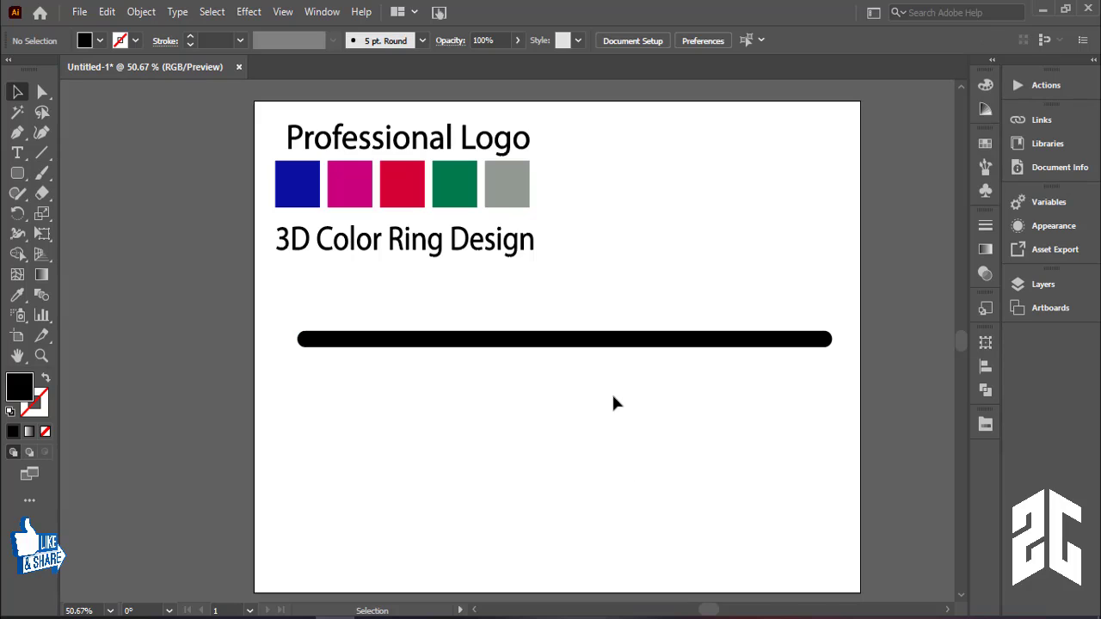
pyautogui.moveTo(632, 330); pyautogui.dragTo(631, 318)
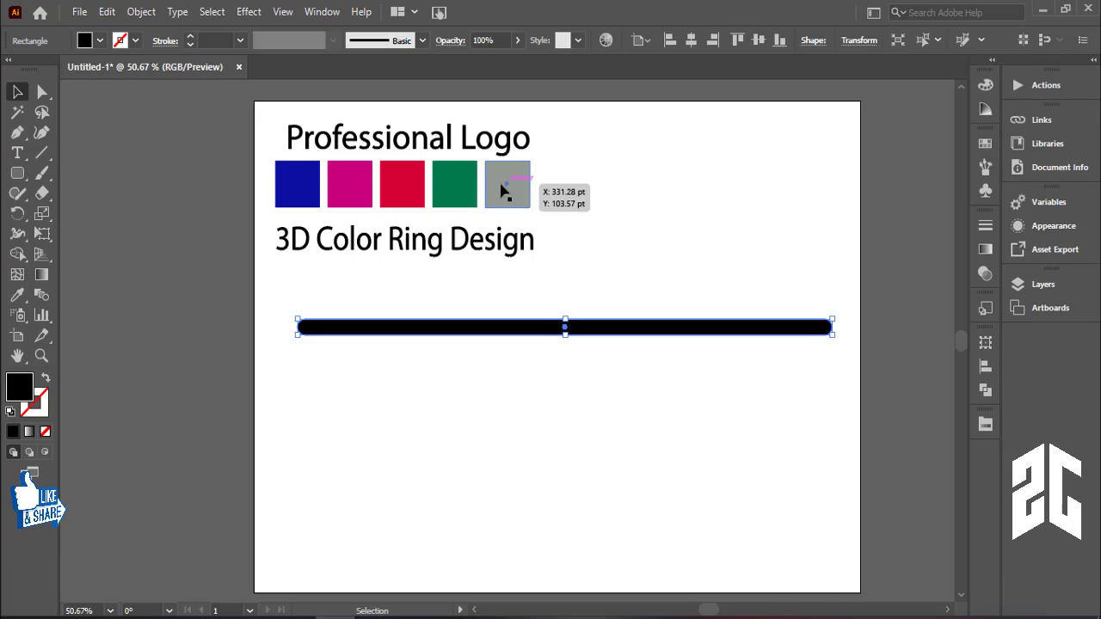
pyautogui.click(696, 341)
pyautogui.click(672, 335)
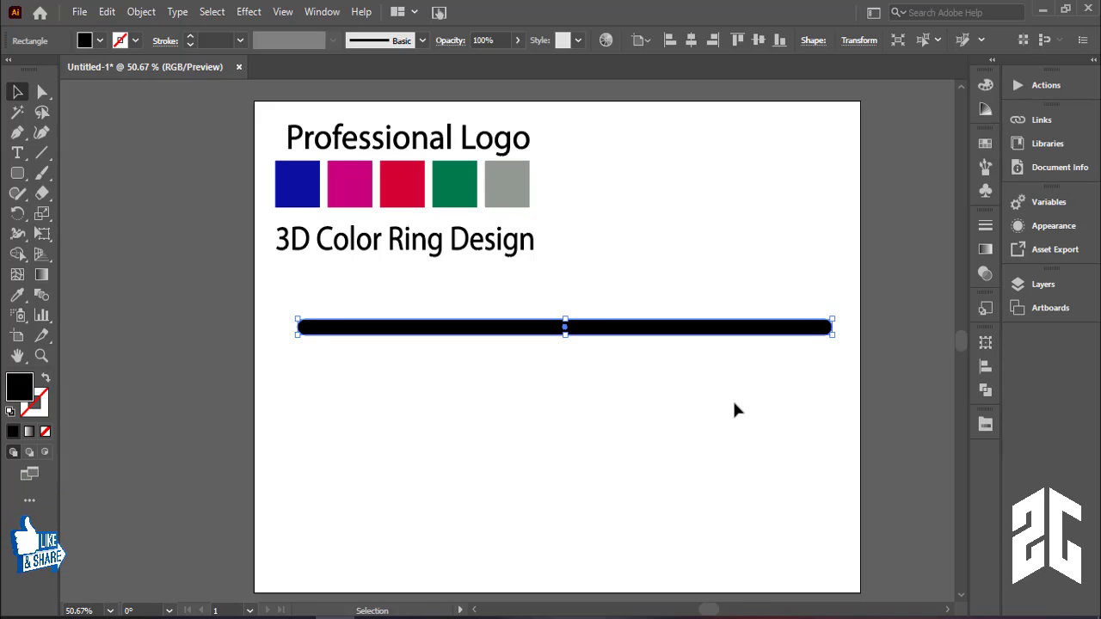
# - Duplicate the black bar directly beneath itself and repeat the copy to form a stack of four touching bars
pyautogui.moveTo(690, 341); pyautogui.dragTo(691, 353)
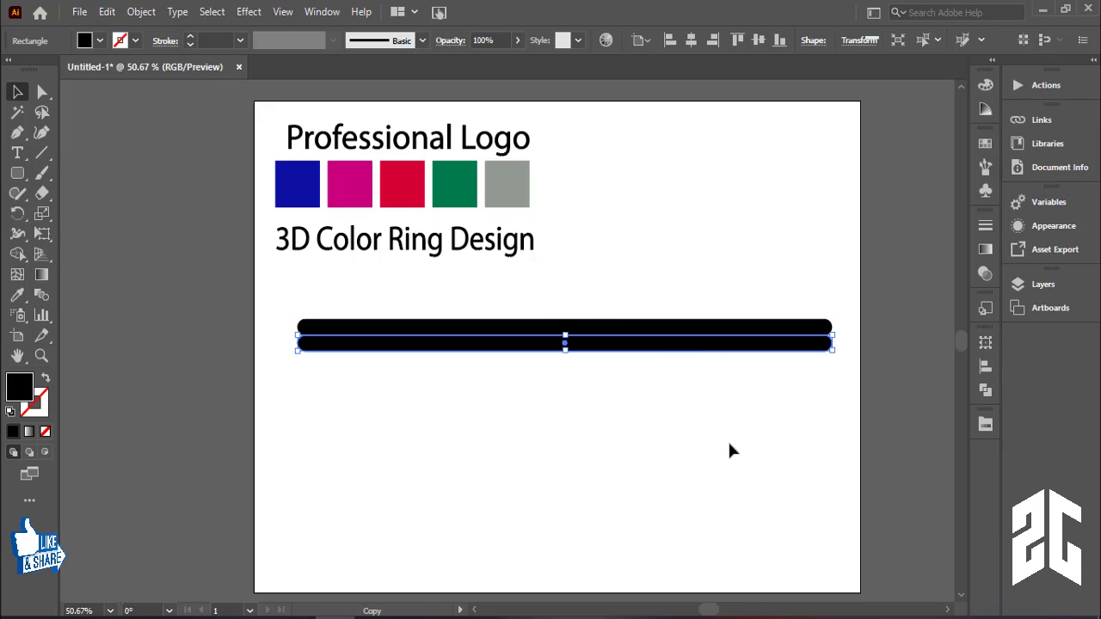
pyautogui.hotkey('ctrl', 'd')
pyautogui.hotkey('ctrl', 'd')
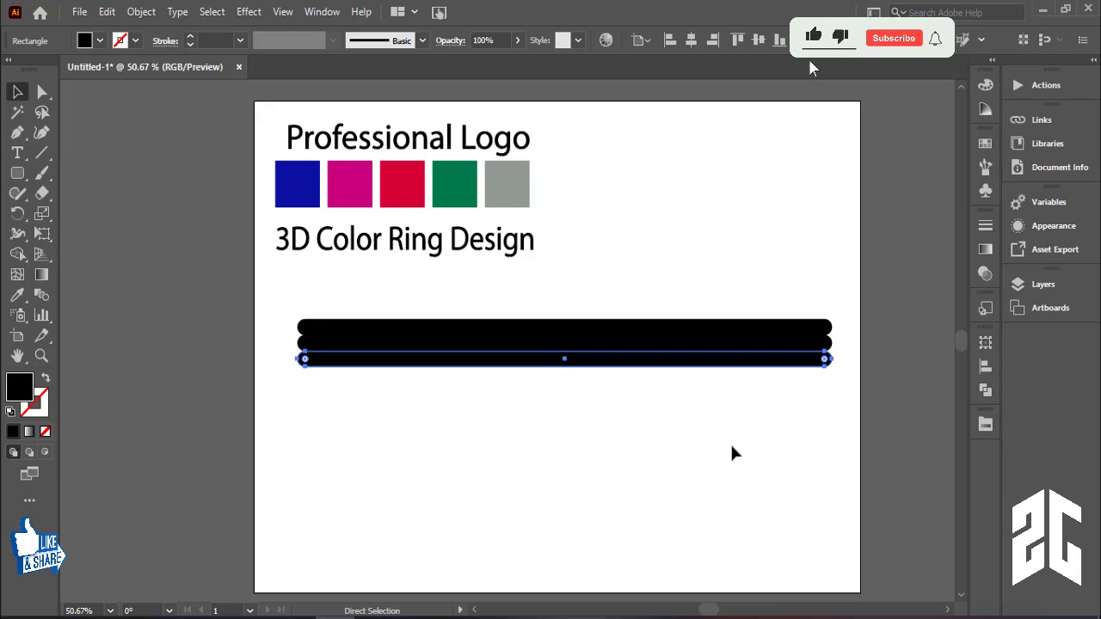
pyautogui.click(736, 456)
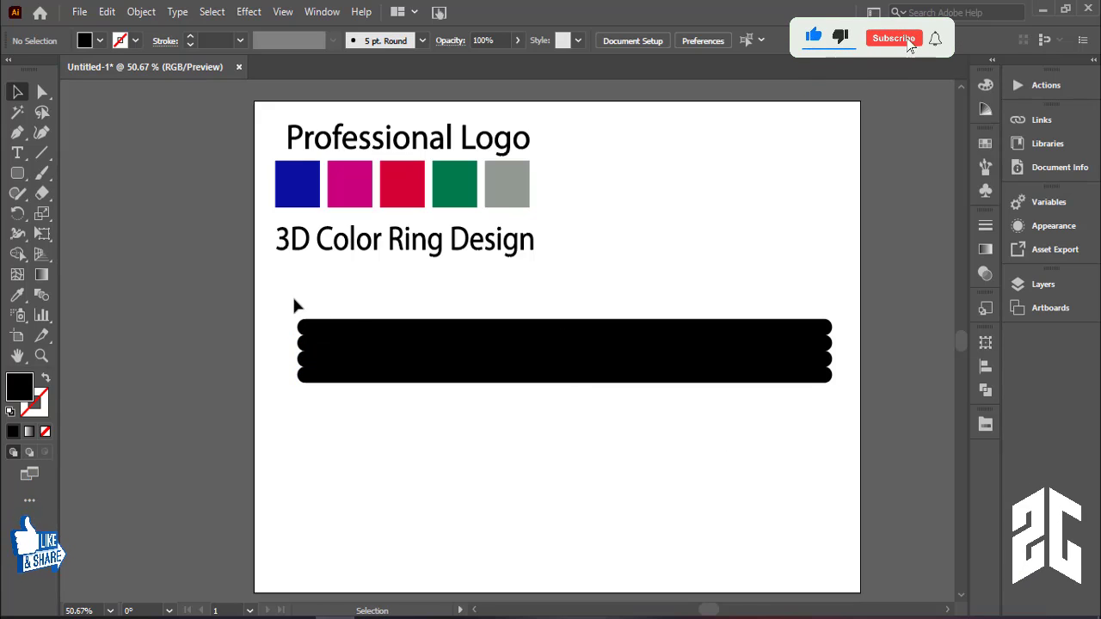
pyautogui.moveTo(445, 442); pyautogui.dragTo(465, 430)
pyautogui.click(569, 430)
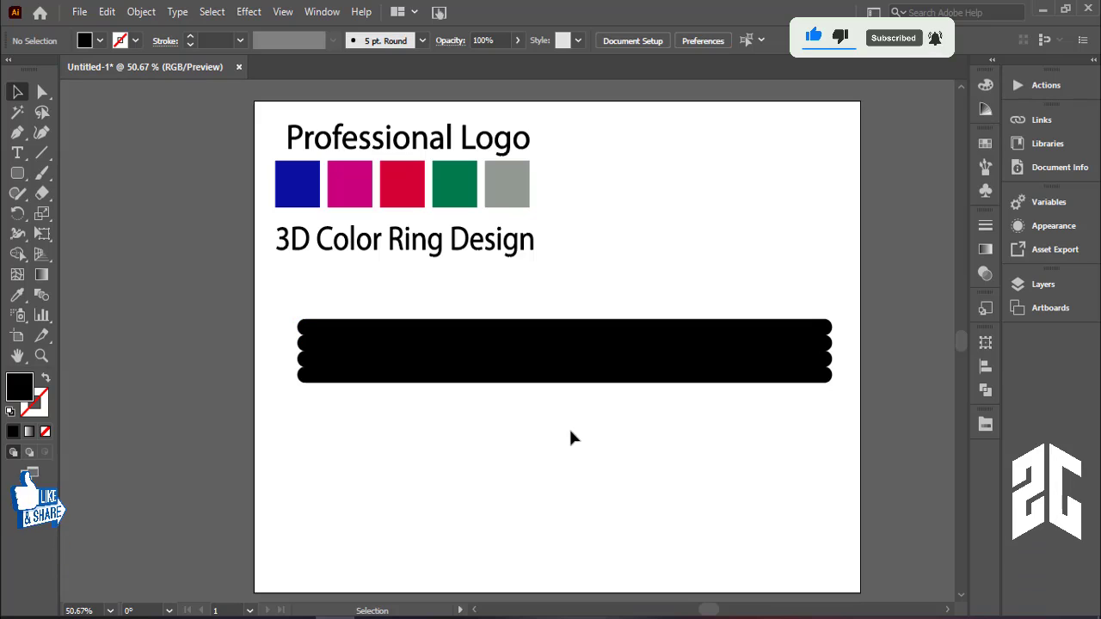
pyautogui.click(325, 344)
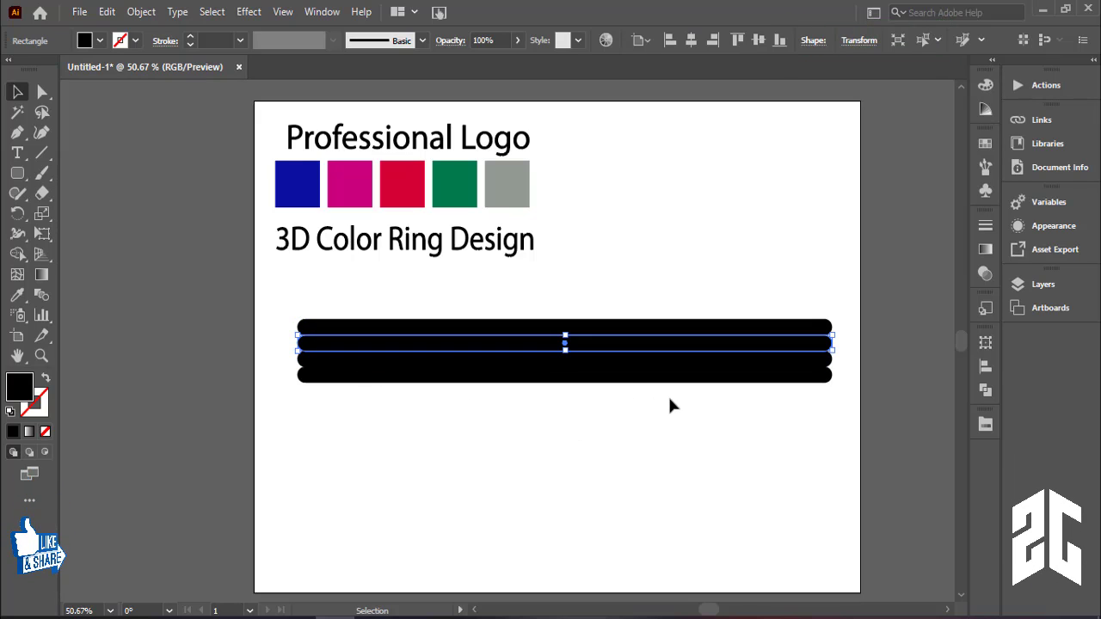
pyautogui.moveTo(606, 344); pyautogui.dragTo(593, 346)
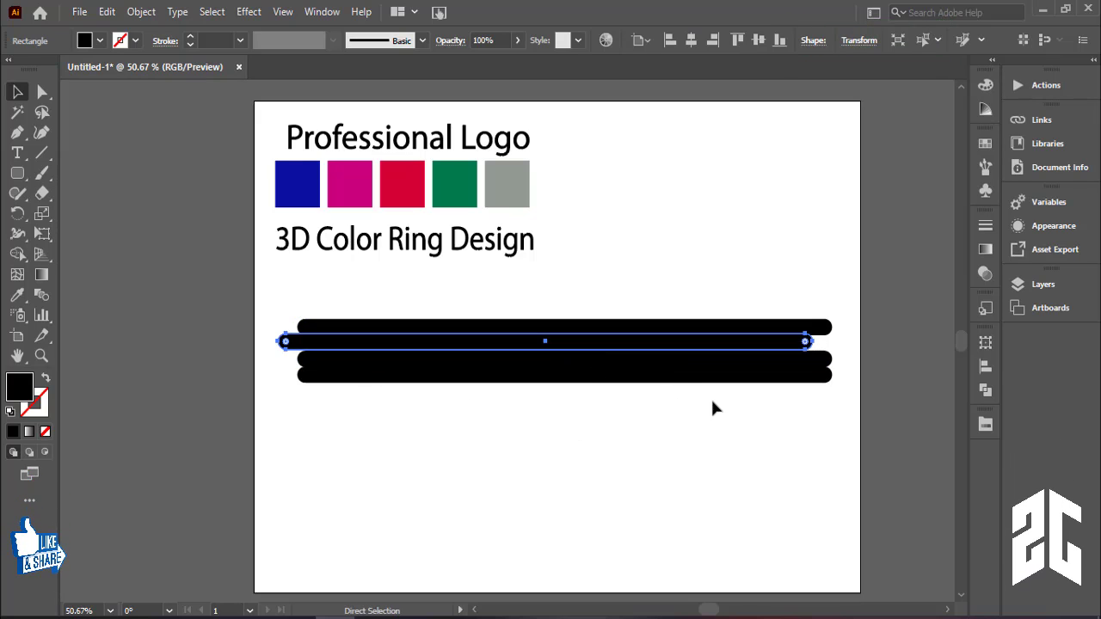
pyautogui.hotkey('ctrl', 'z')
pyautogui.hotkey('ctrl', 'shift', 'a')
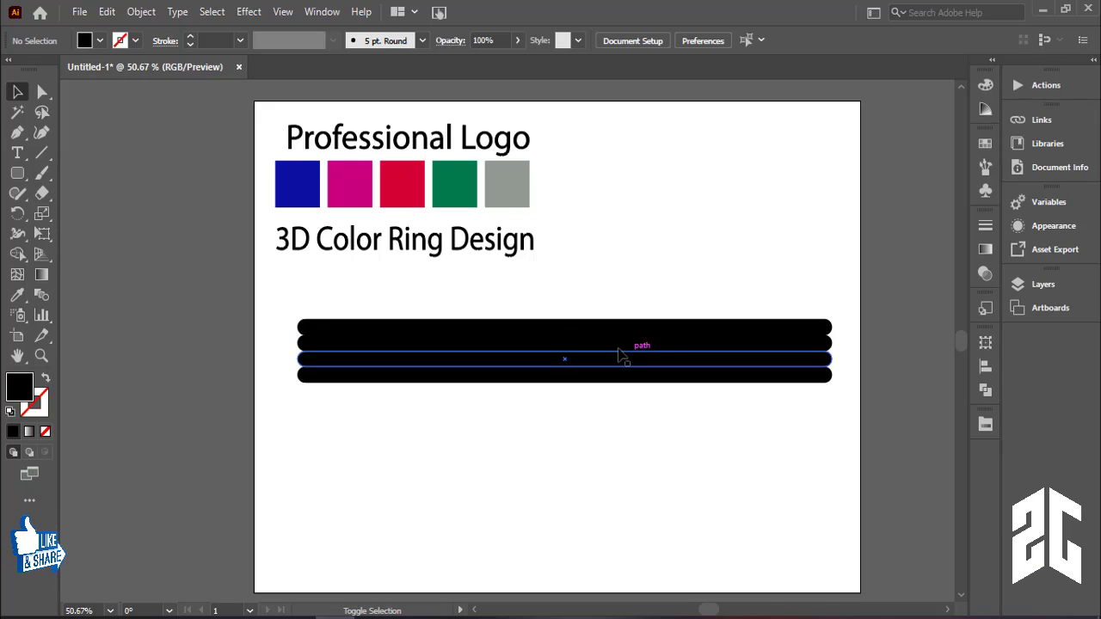
# - Stagger the stacked bars horizontally: second bar to the left, third bar to the right, and bottom bar slightly left of the top one
pyautogui.moveTo(670, 380); pyautogui.dragTo(707, 435)
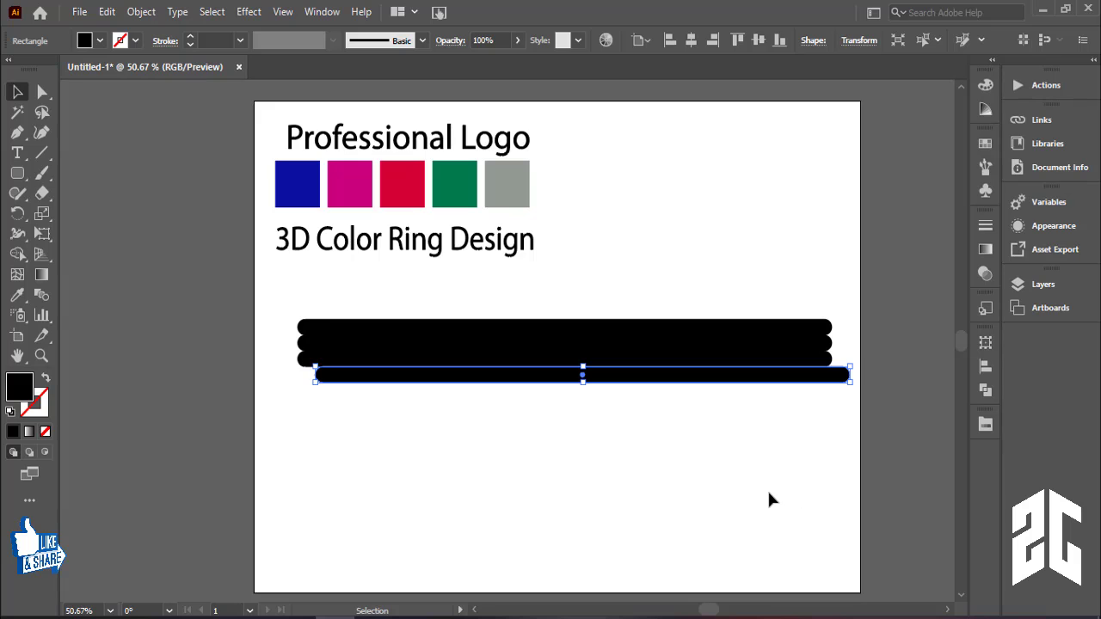
pyautogui.click(770, 499)
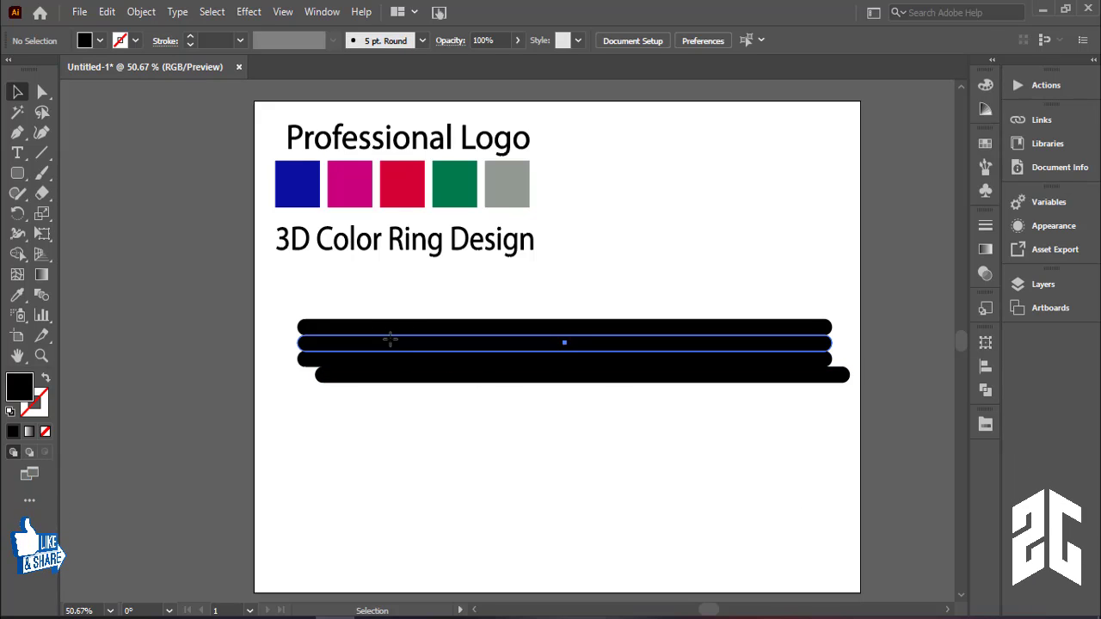
pyautogui.moveTo(390, 339); pyautogui.dragTo(370, 339)
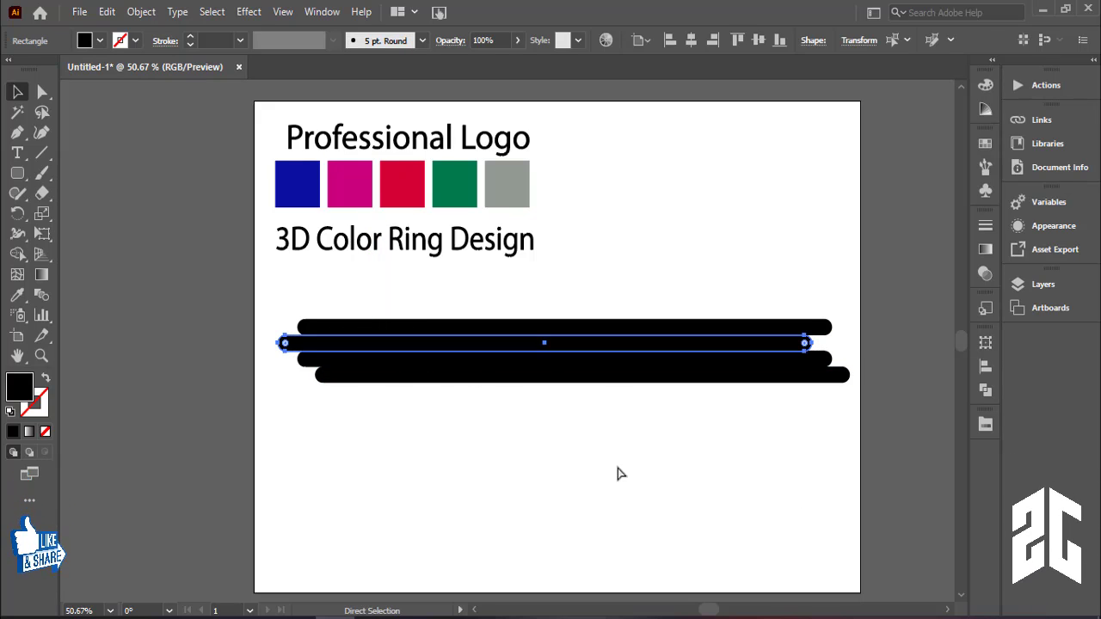
pyautogui.click(667, 446)
pyautogui.moveTo(831, 364); pyautogui.dragTo(795, 391)
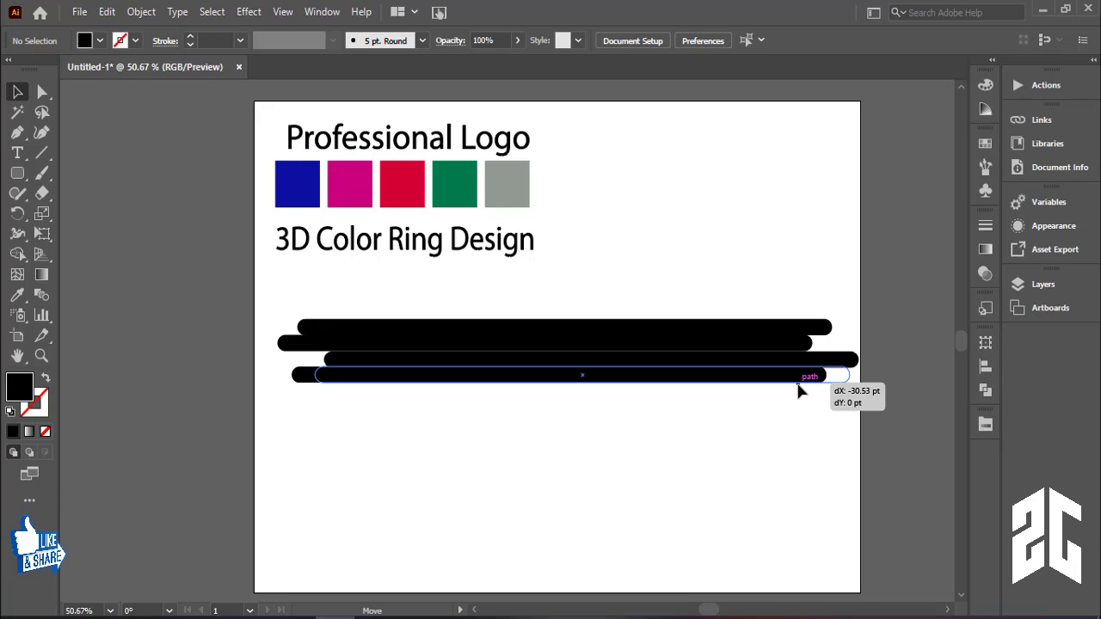
pyautogui.moveTo(798, 392); pyautogui.dragTo(798, 393)
pyautogui.click(801, 448)
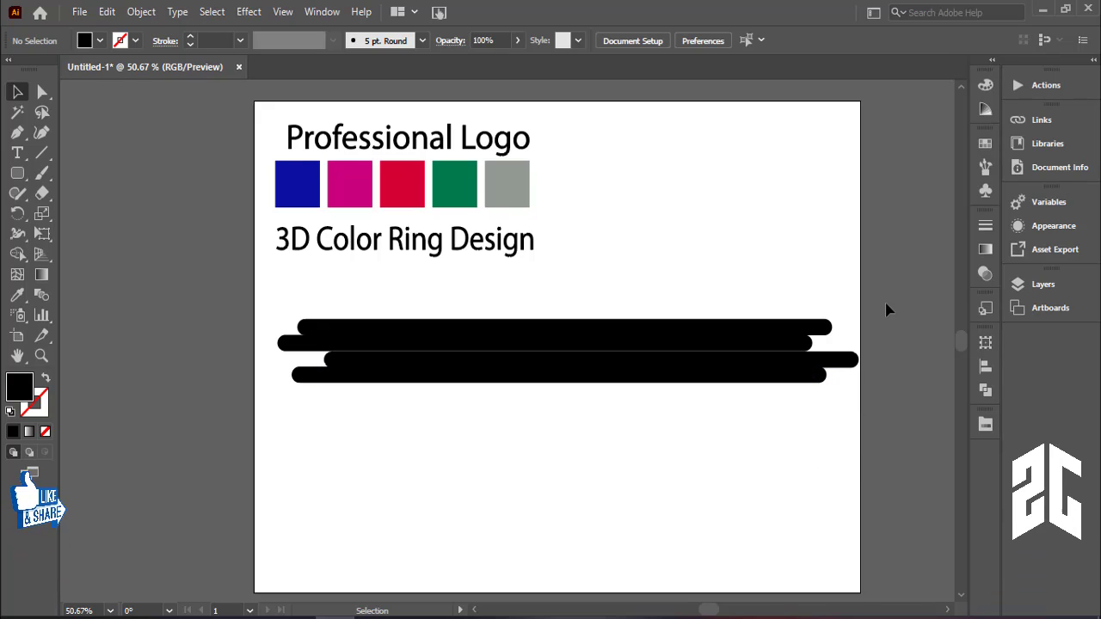
# - Distribute the four staggered bars vertically by their top edges
pyautogui.moveTo(887, 296); pyautogui.dragTo(310, 430)
pyautogui.click(269, 307)
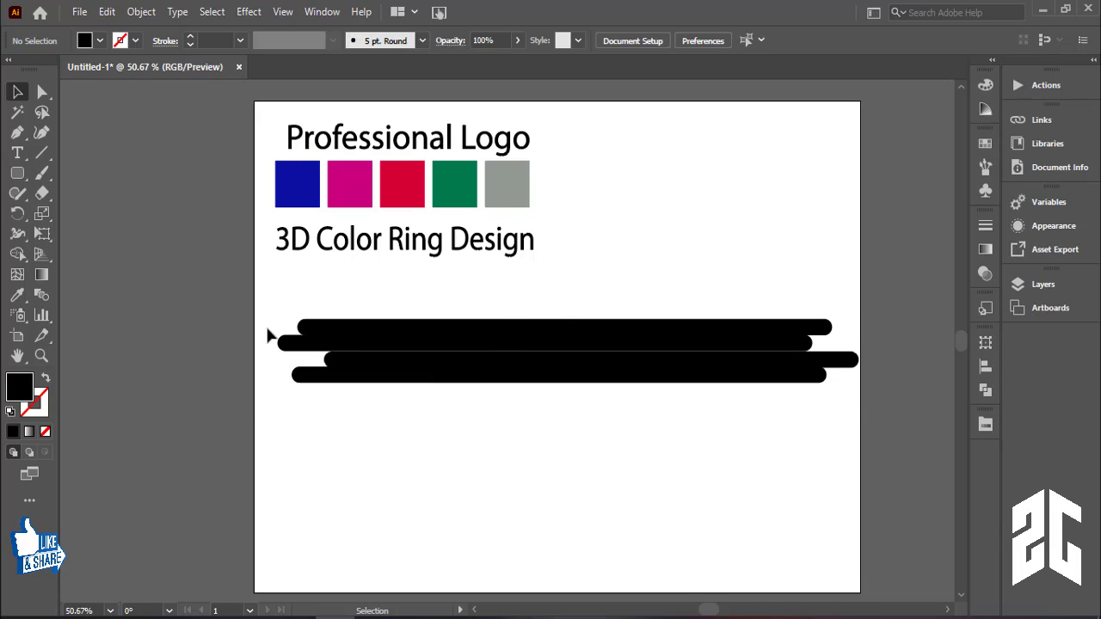
pyautogui.moveTo(268, 335); pyautogui.dragTo(520, 397)
pyautogui.click(637, 40)
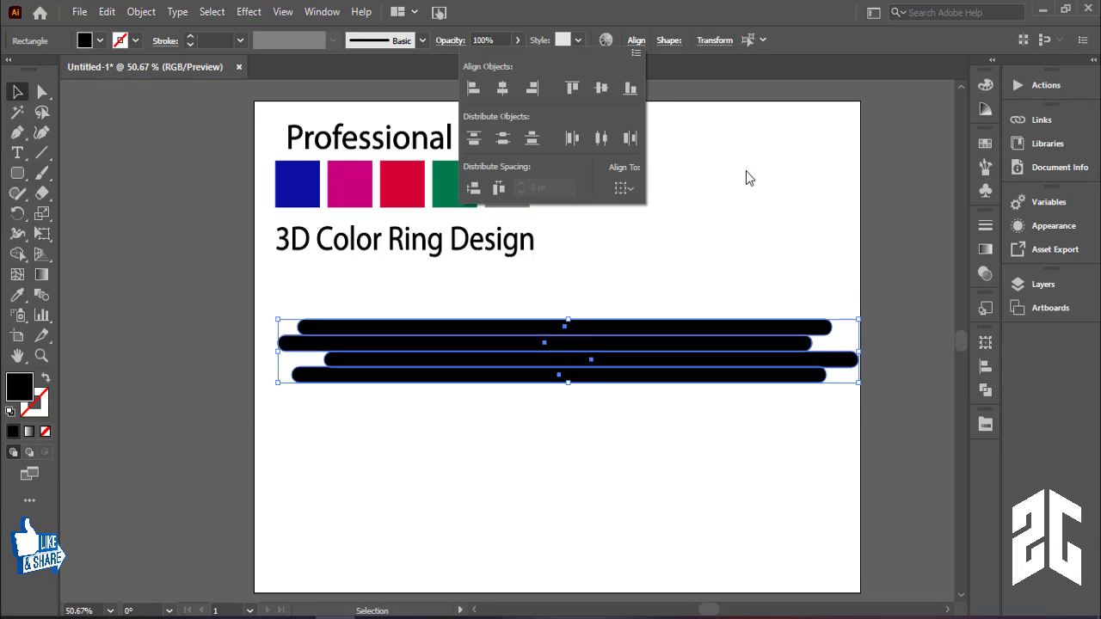
pyautogui.click(474, 144)
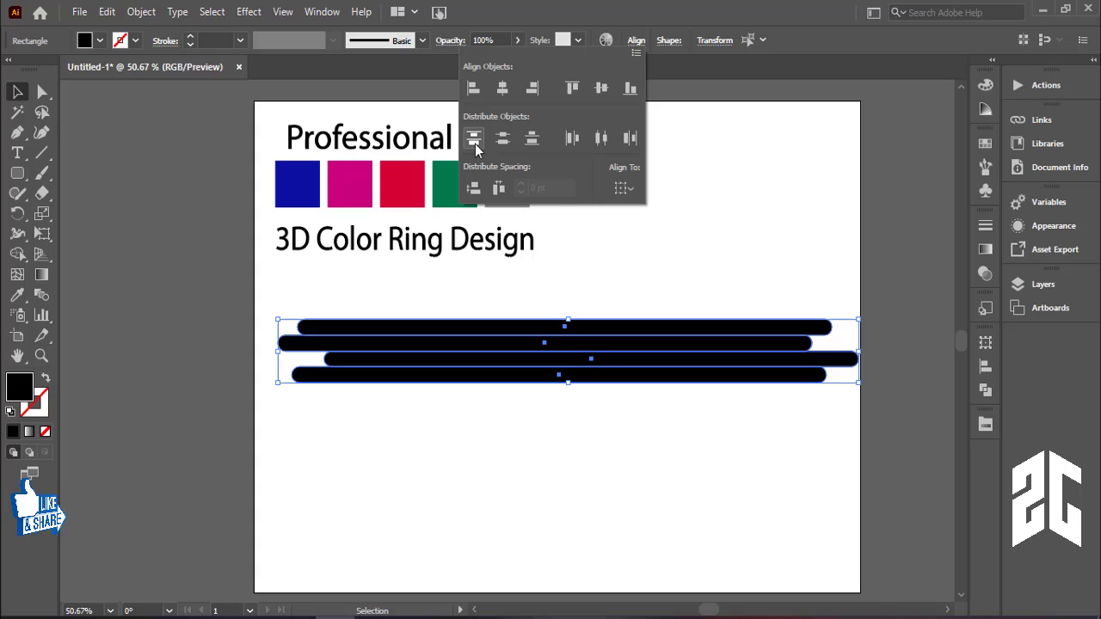
pyautogui.click(696, 262)
pyautogui.click(797, 266)
# - Move all four black bars together a little lower on the artboard
pyautogui.moveTo(796, 287); pyautogui.dragTo(549, 447)
pyautogui.moveTo(634, 369); pyautogui.dragTo(632, 401)
pyautogui.click(650, 322)
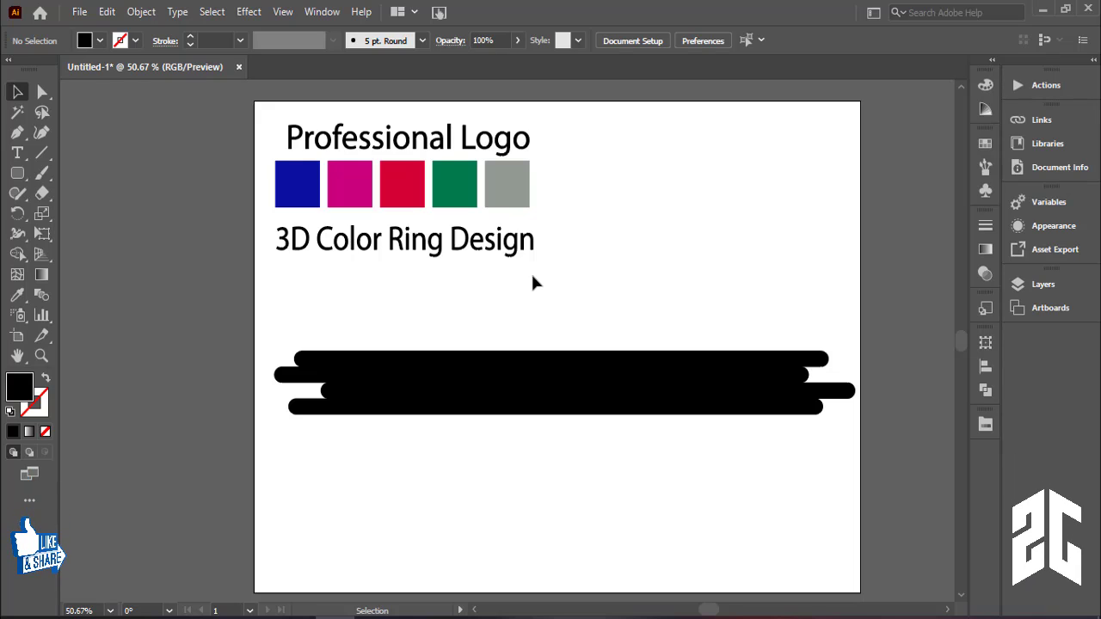
# - Color the top bar blue and the second bar magenta by sampling the matching swatch squares with the Eyedropper
pyautogui.click(324, 356)
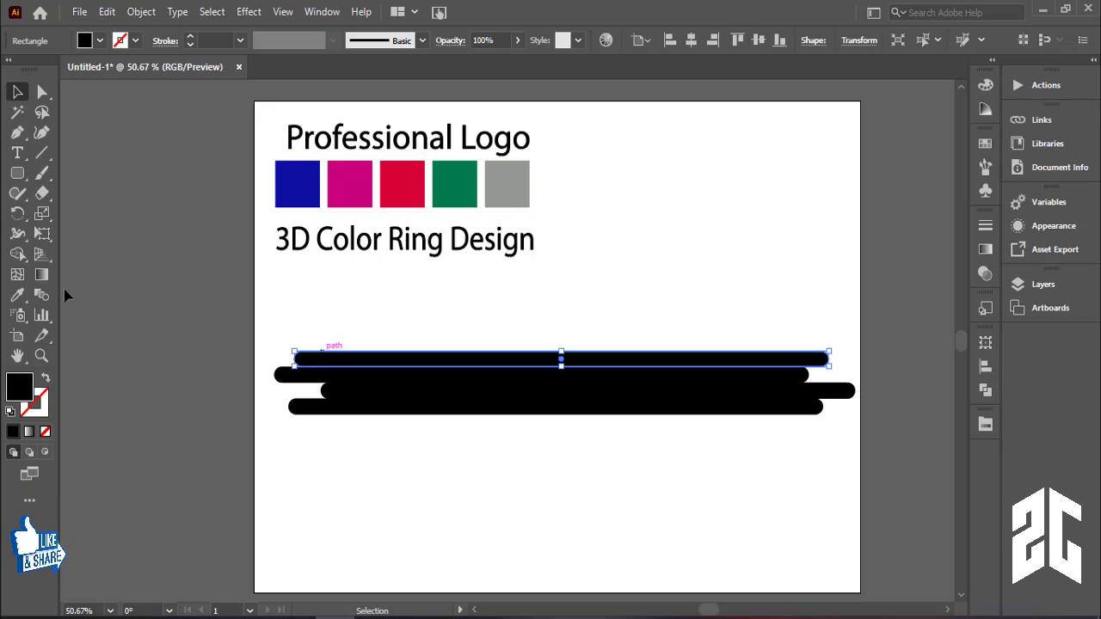
pyautogui.click(296, 179)
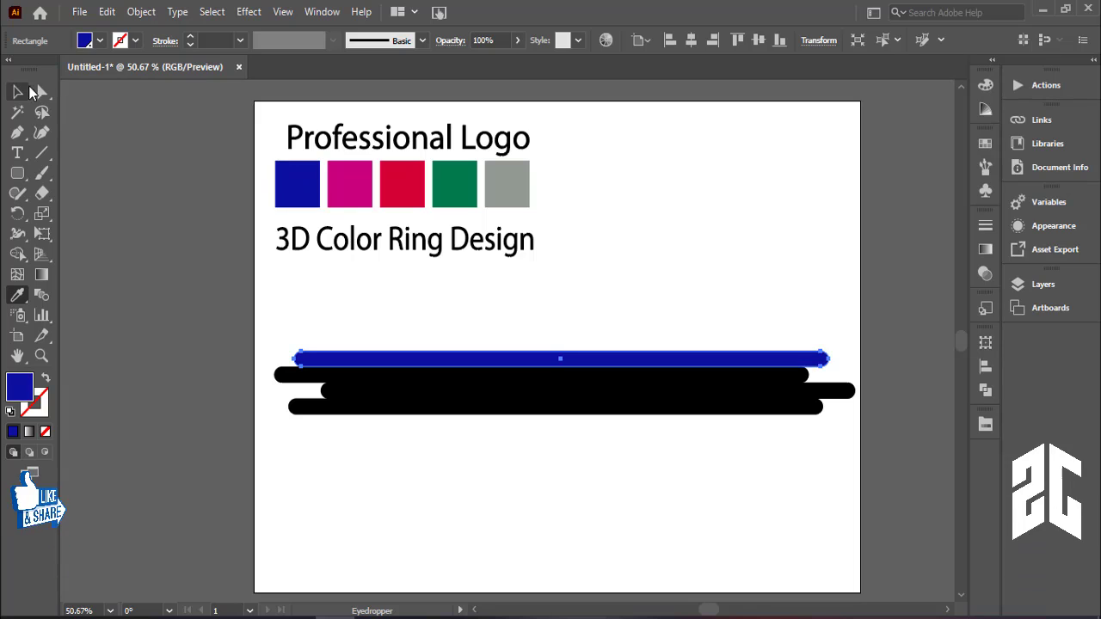
pyautogui.press('v')
pyautogui.click(366, 375)
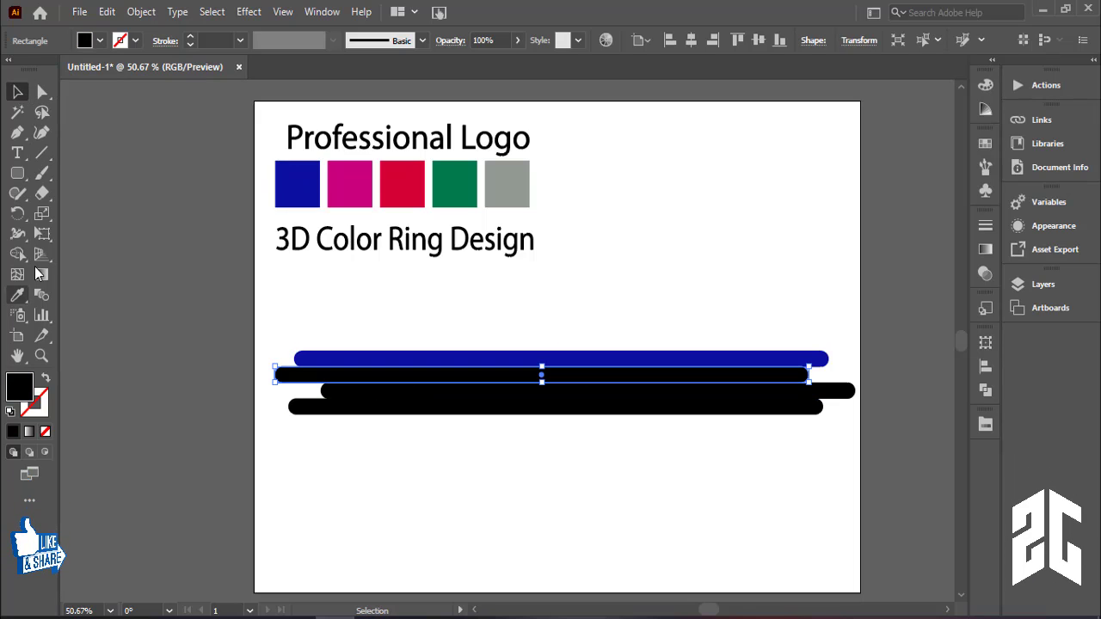
pyautogui.click(18, 295)
pyautogui.click(352, 183)
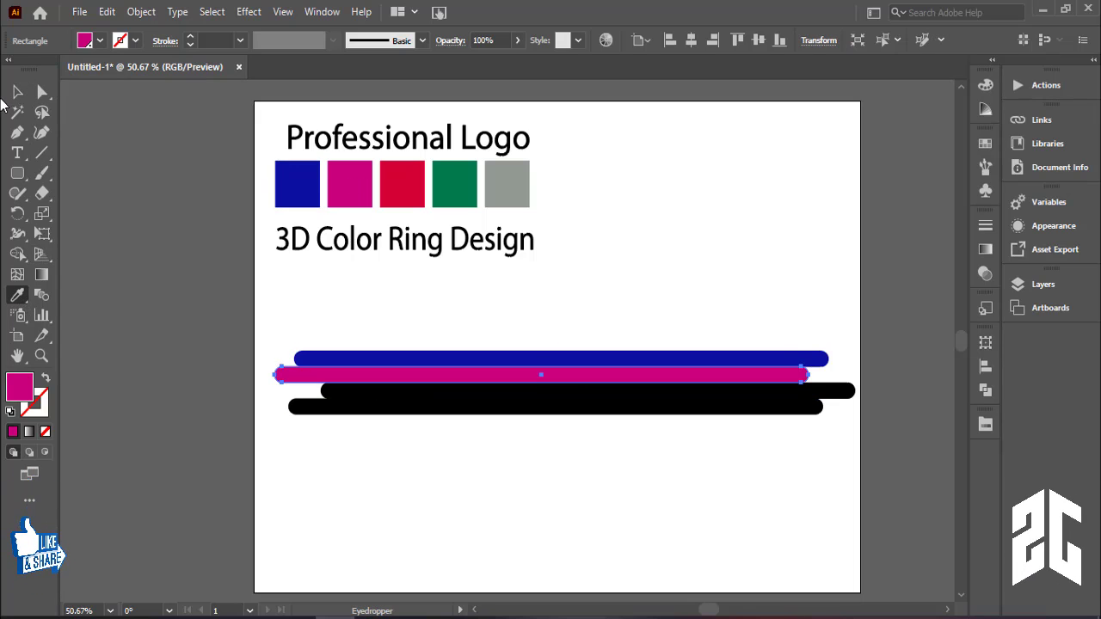
pyautogui.press('v')
# - Color the bottom bar red and the third bar green by sampling the matching swatch squares with the Eyedropper
pyautogui.click(393, 406)
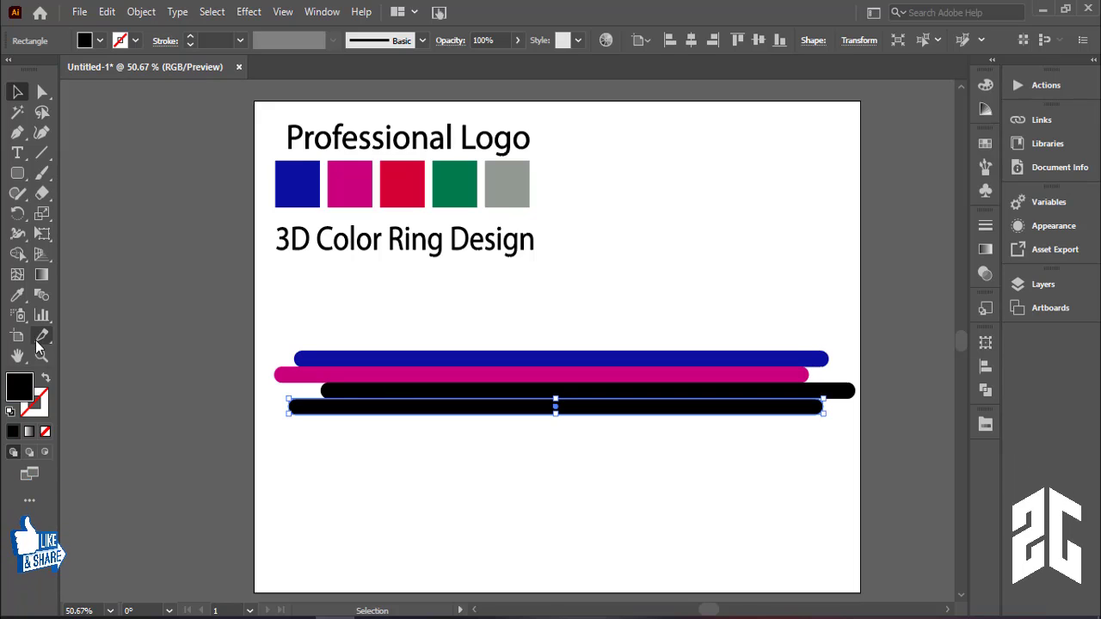
pyautogui.click(17, 298)
pyautogui.click(394, 192)
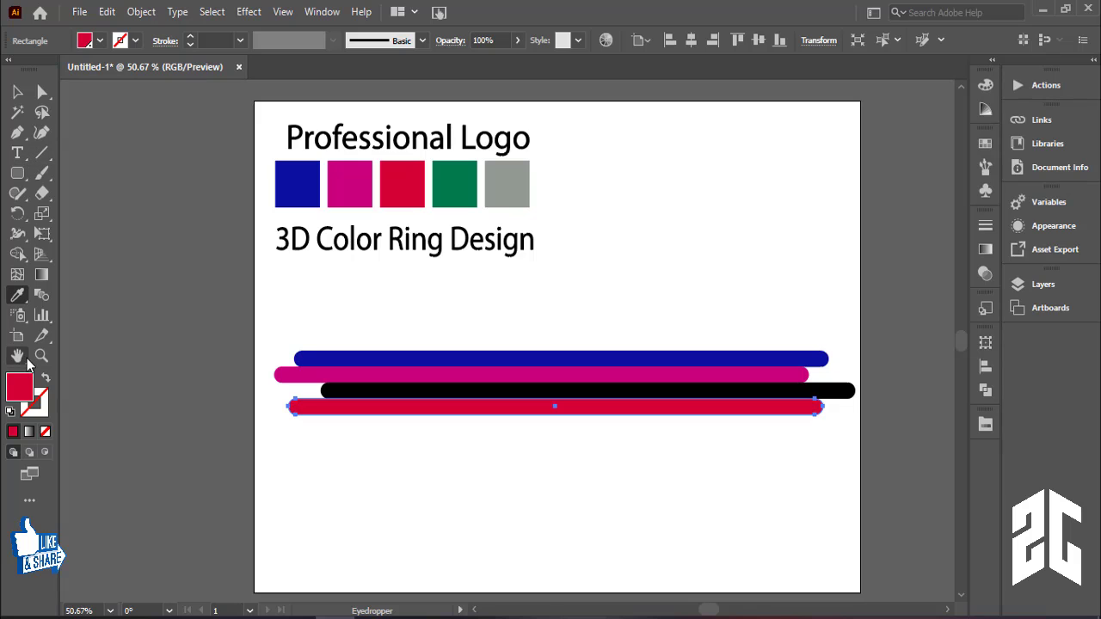
pyautogui.press('v')
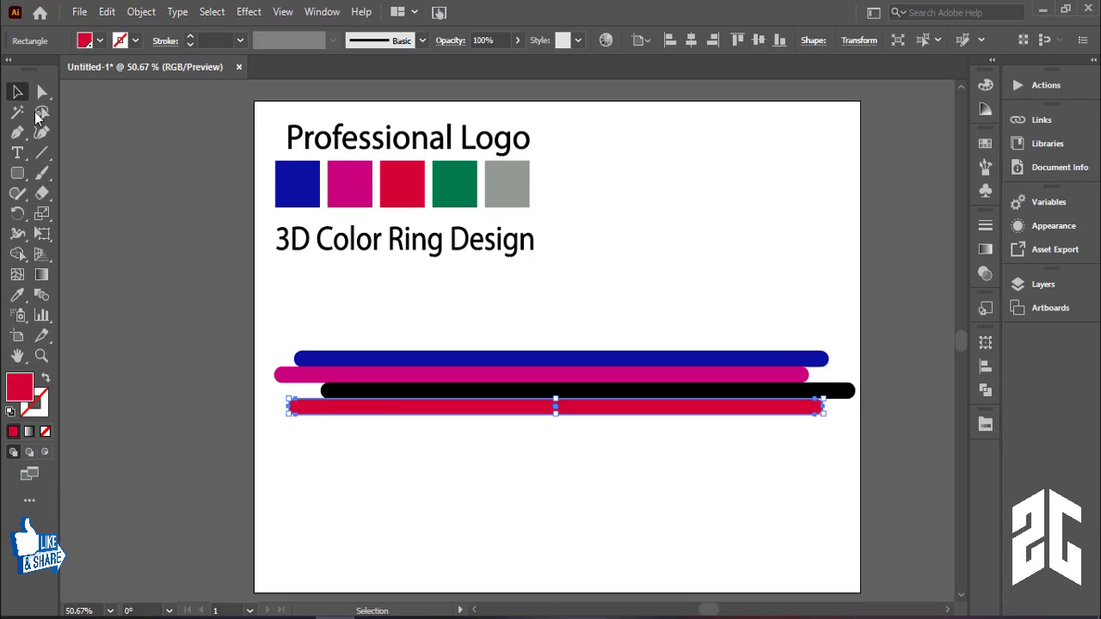
pyautogui.click(387, 394)
pyautogui.click(17, 294)
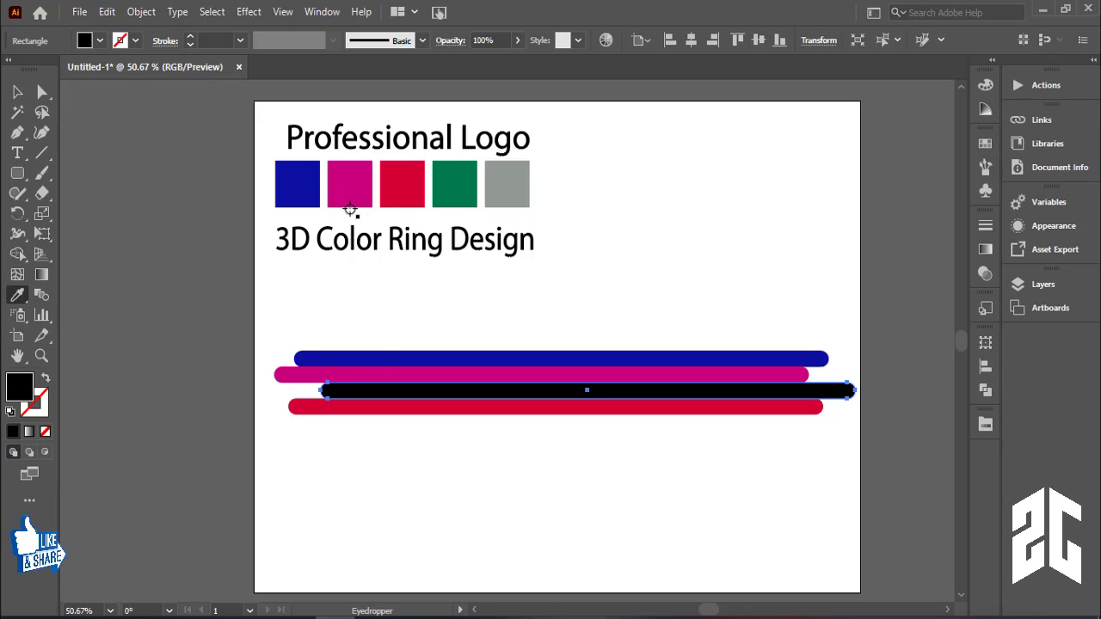
pyautogui.click(442, 199)
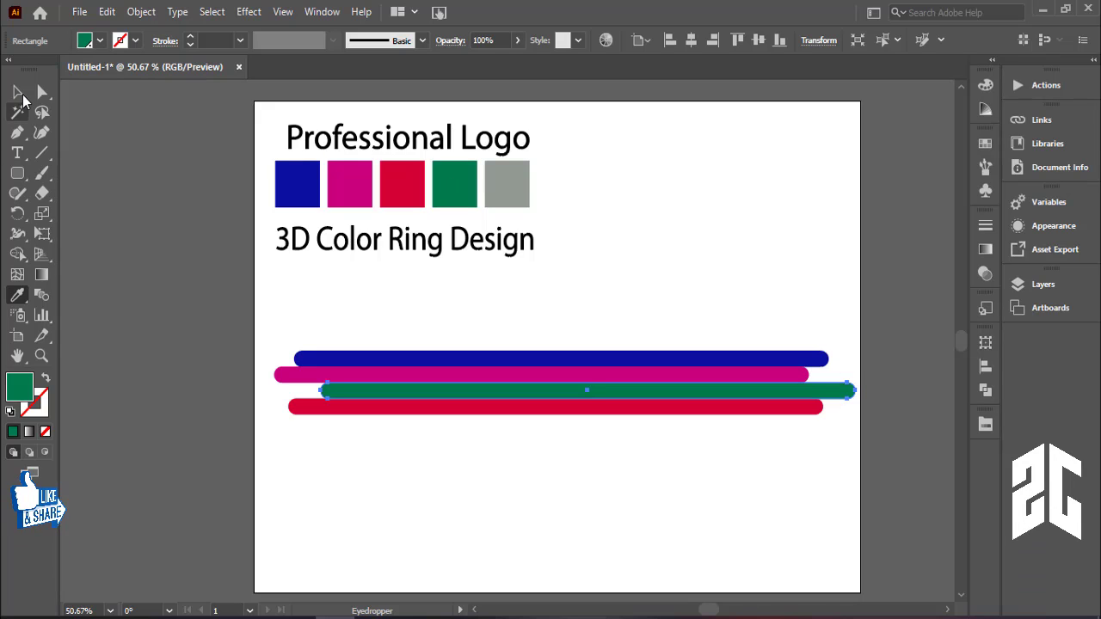
pyautogui.press('v')
pyautogui.click(364, 472)
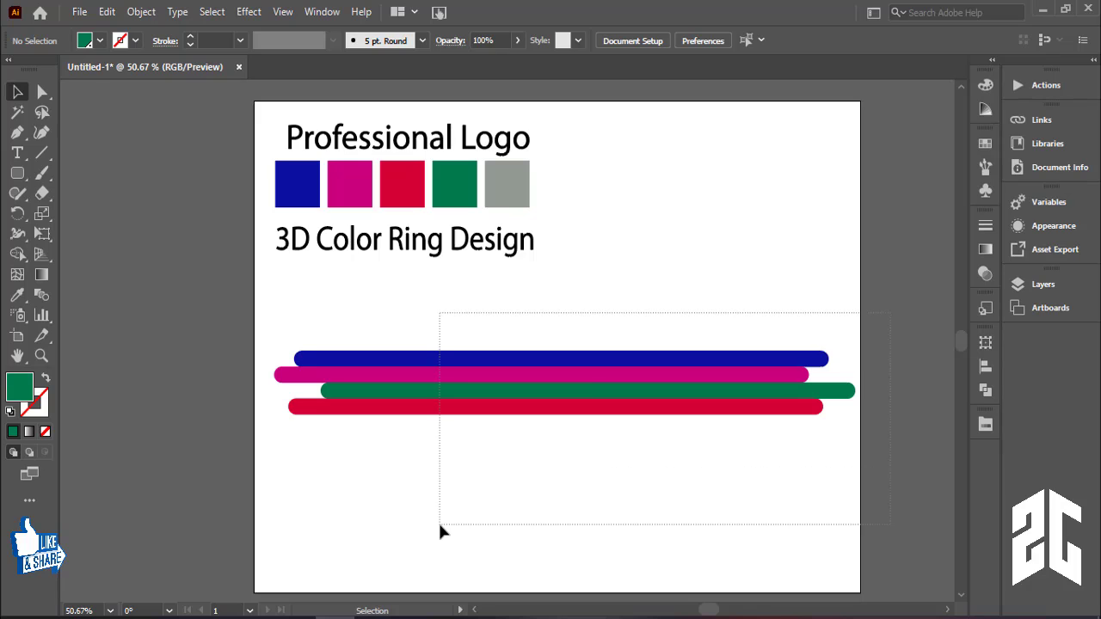
# - Group the four colored bars and move the group left, past the artboard's left edge, and slightly up
pyautogui.moveTo(440, 525); pyautogui.dragTo(442, 522)
pyautogui.click(351, 334)
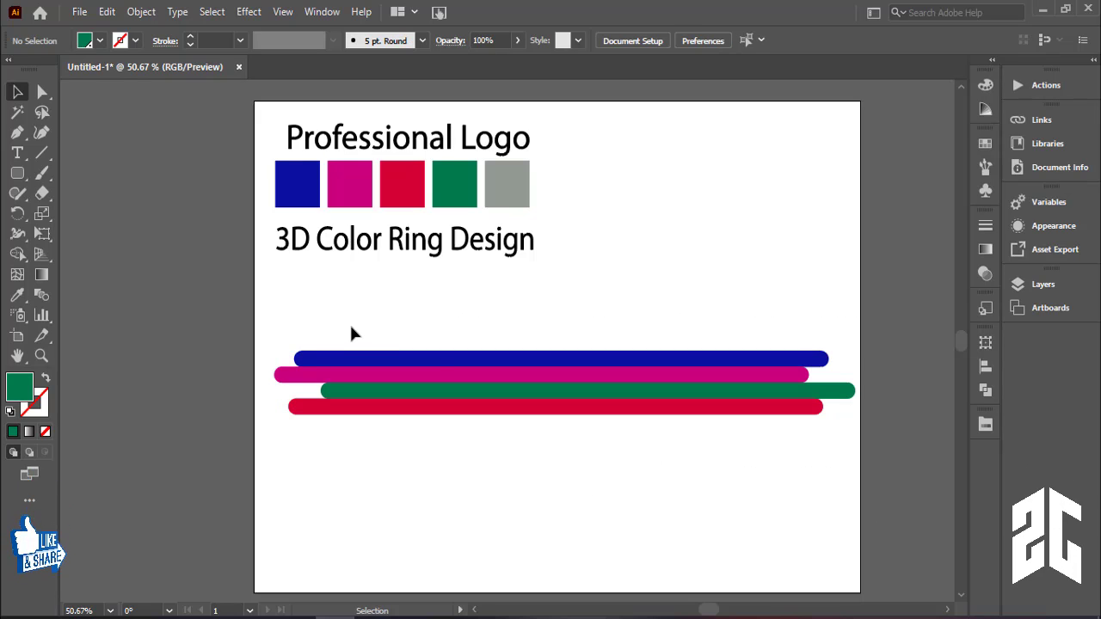
pyautogui.moveTo(697, 446); pyautogui.dragTo(692, 445)
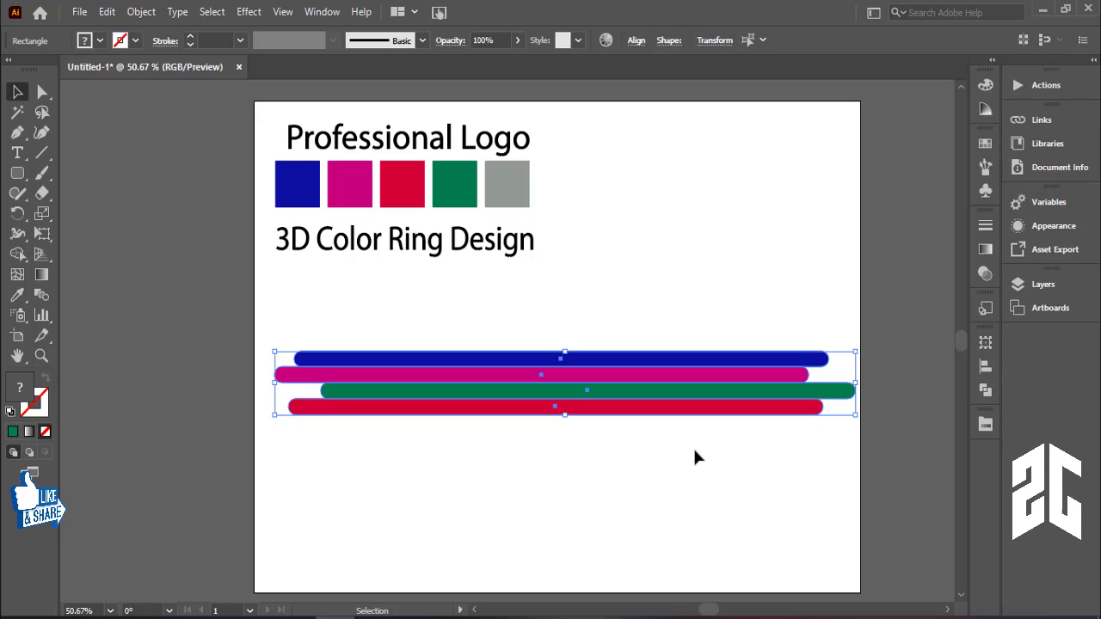
pyautogui.hotkey('ctrl', 'g')
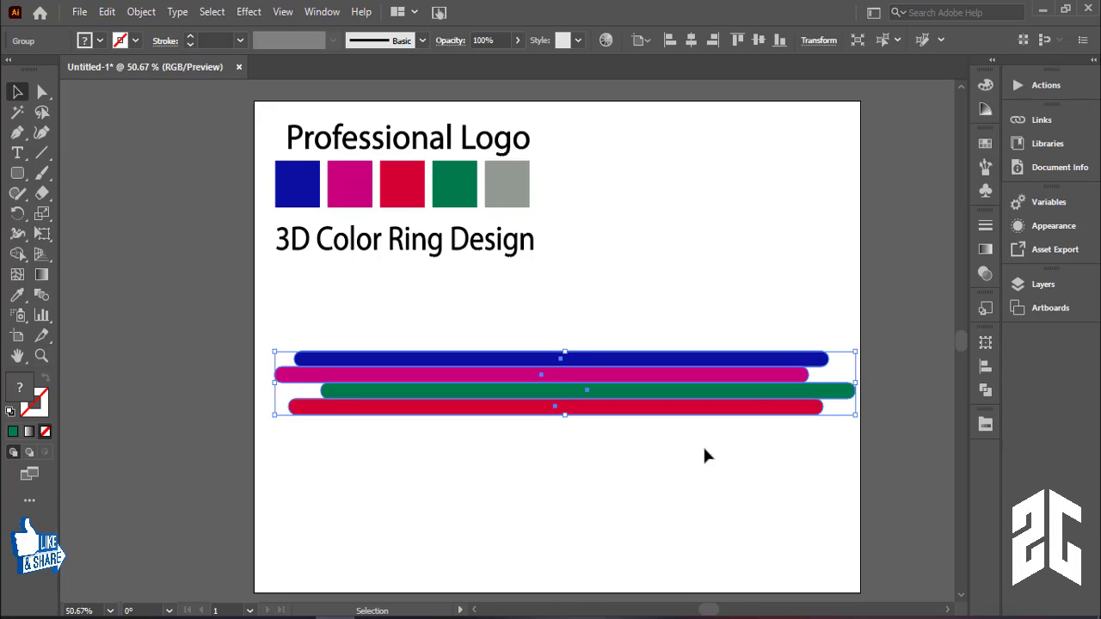
pyautogui.moveTo(739, 387); pyautogui.dragTo(686, 379)
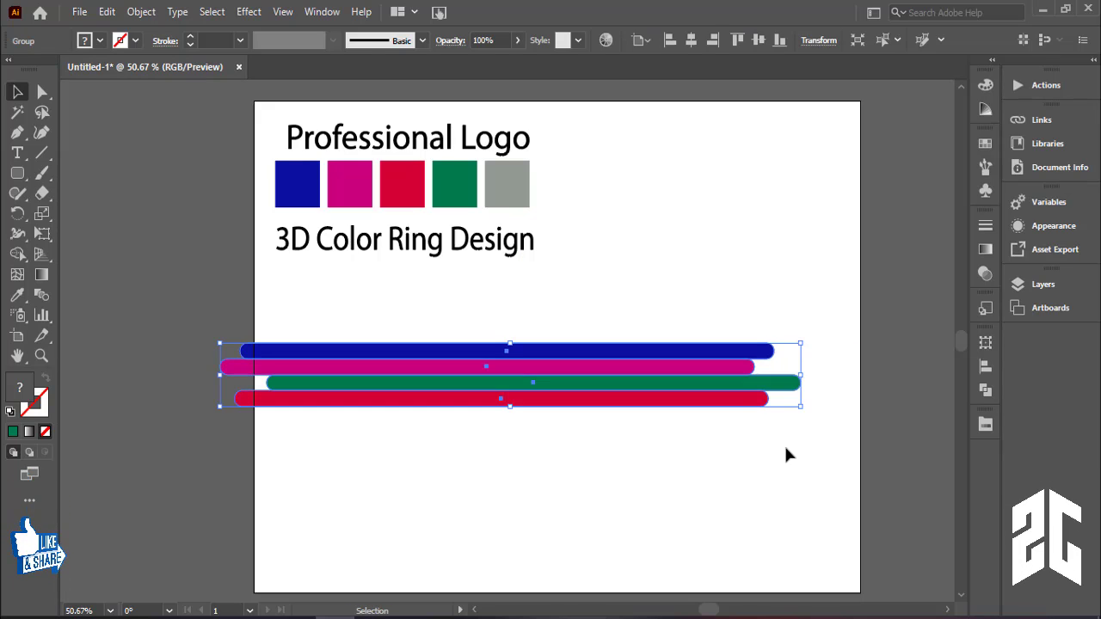
# - Deselect the bar group and display the document's collection of symbols
pyautogui.click(786, 452)
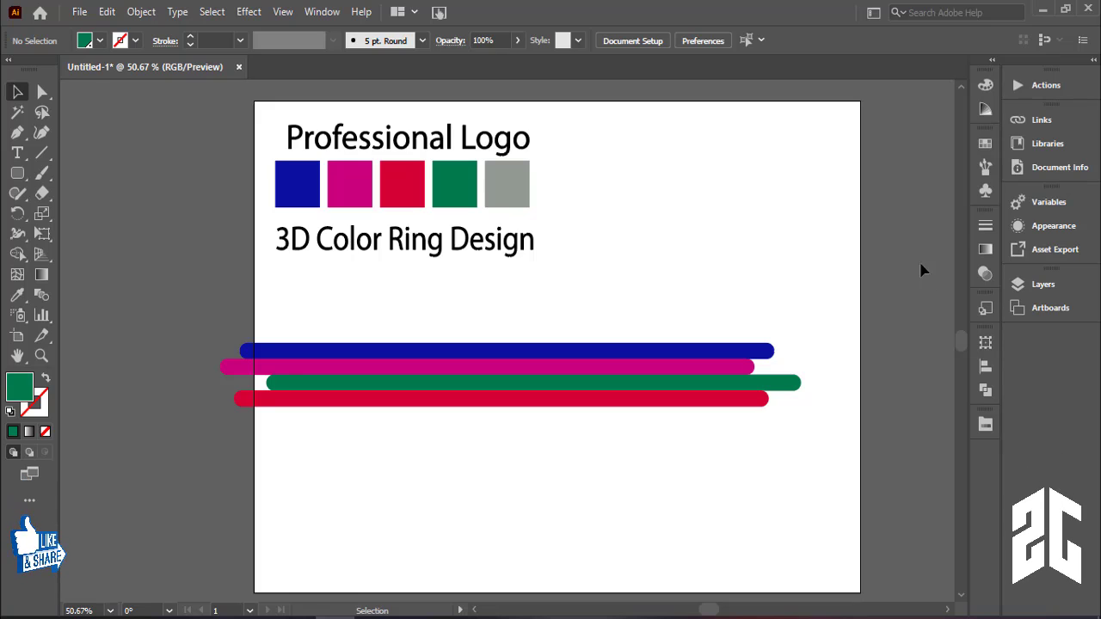
pyautogui.click(985, 227)
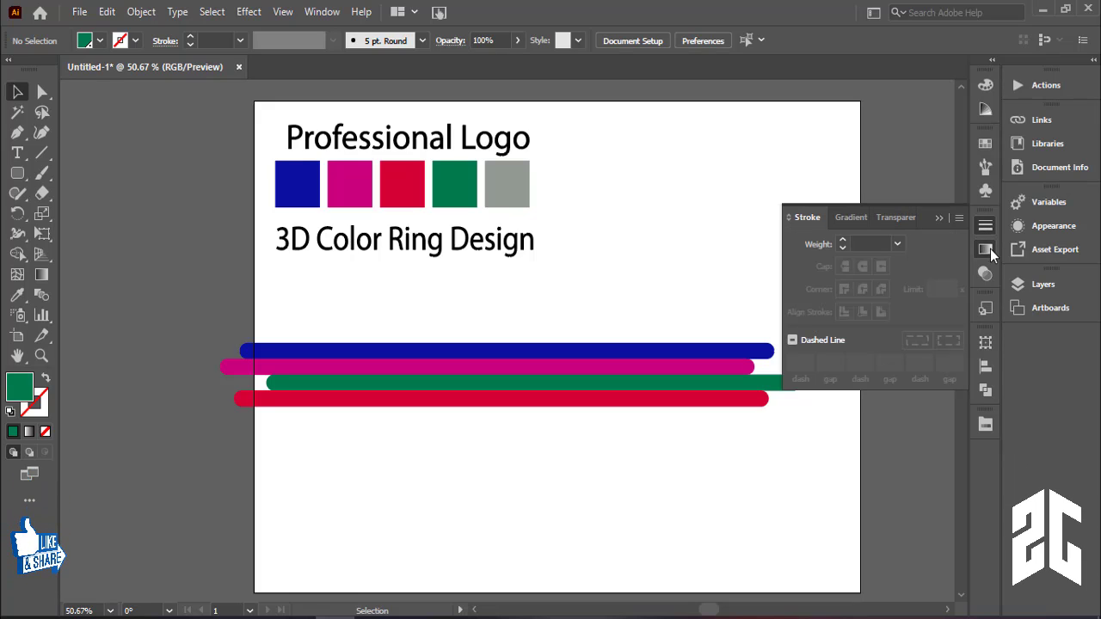
pyautogui.click(989, 249)
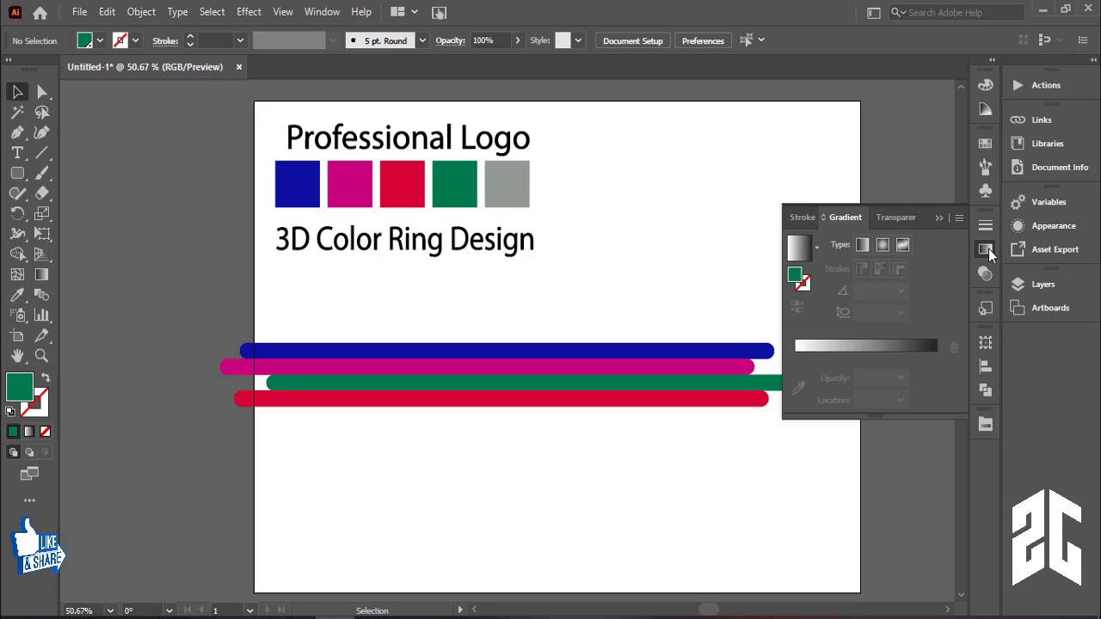
pyautogui.click(985, 166)
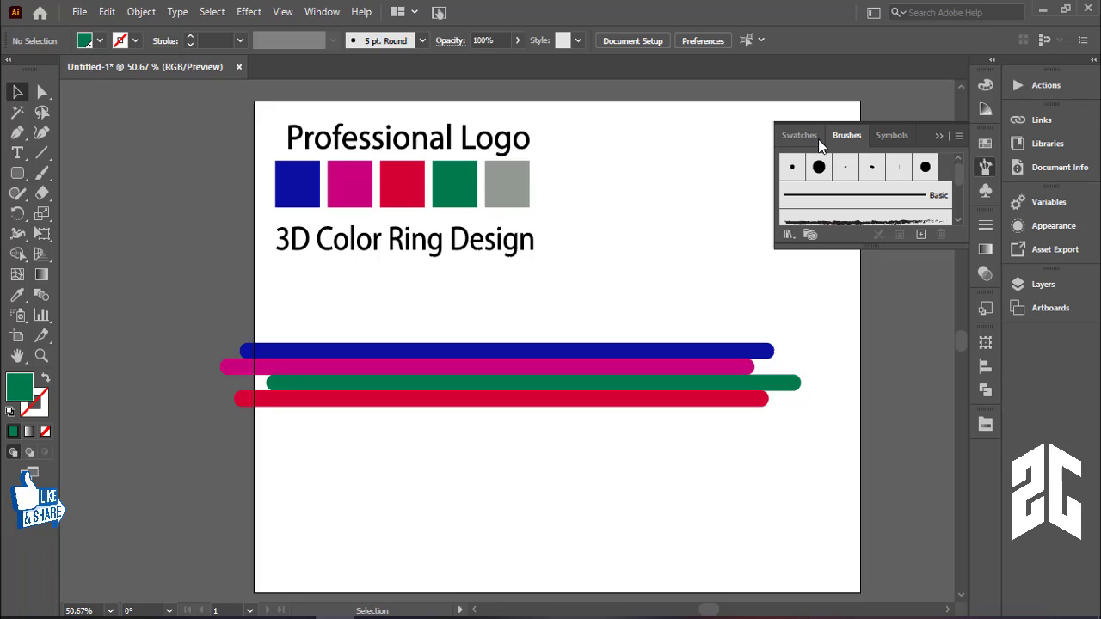
pyautogui.click(890, 138)
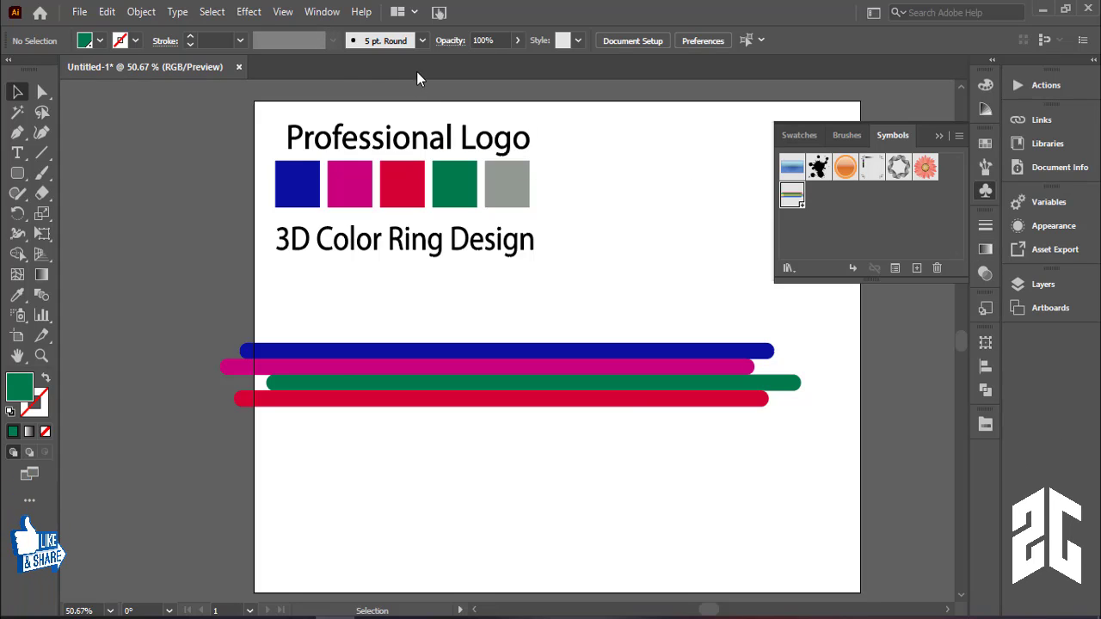
pyautogui.click(321, 13)
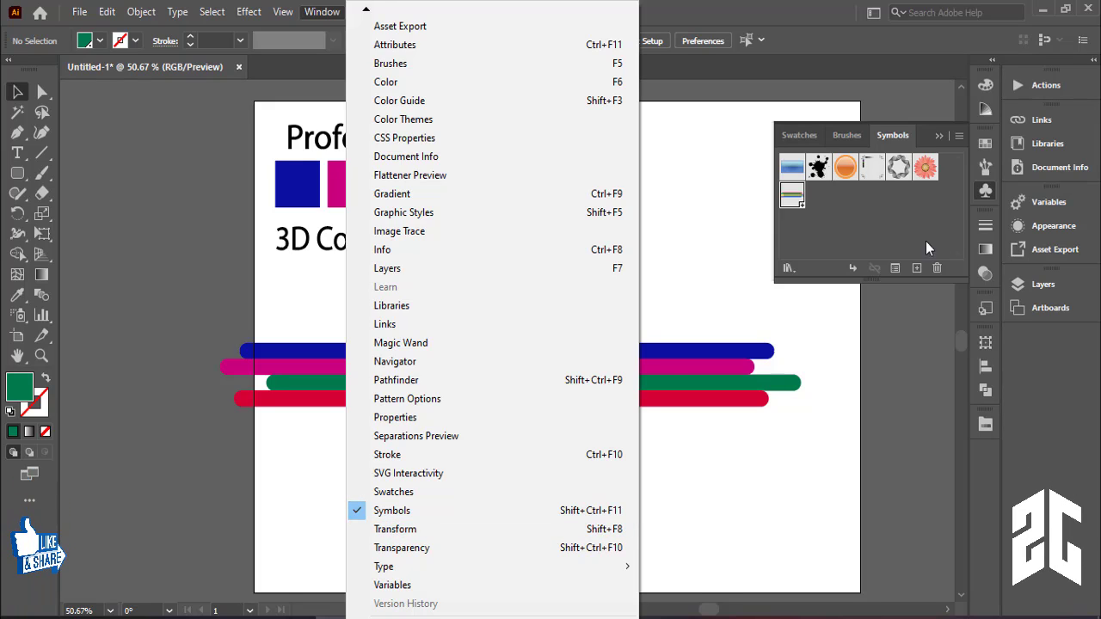
pyautogui.click(819, 367)
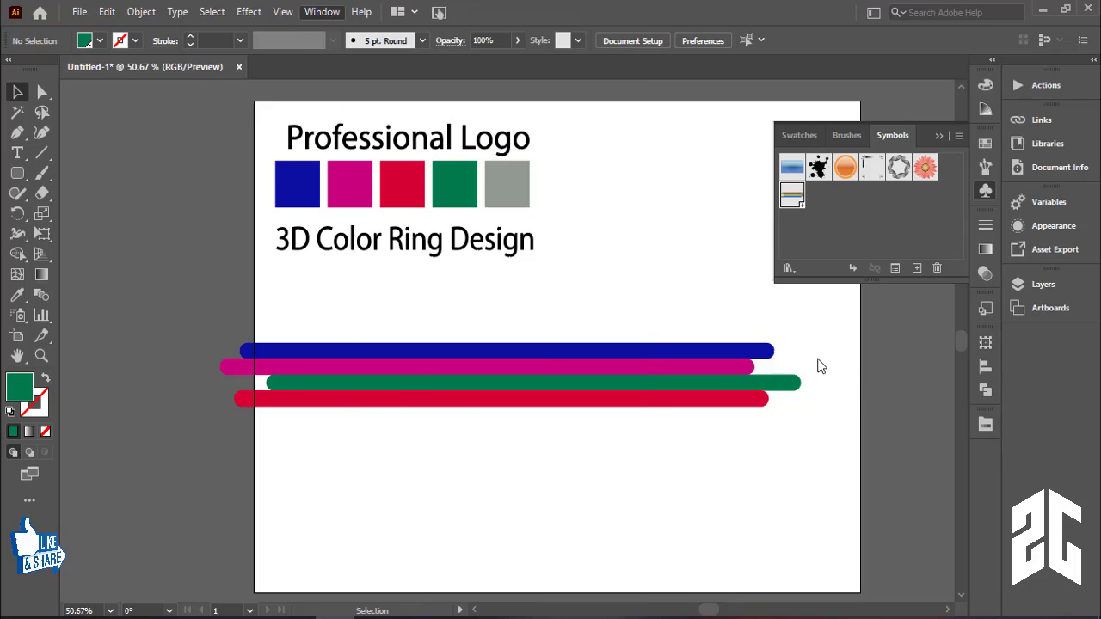
# - Save the group of four colored bars as a new dynamic Movie Clip symbol named GD
pyautogui.click(677, 358)
pyautogui.moveTo(687, 353); pyautogui.dragTo(828, 221)
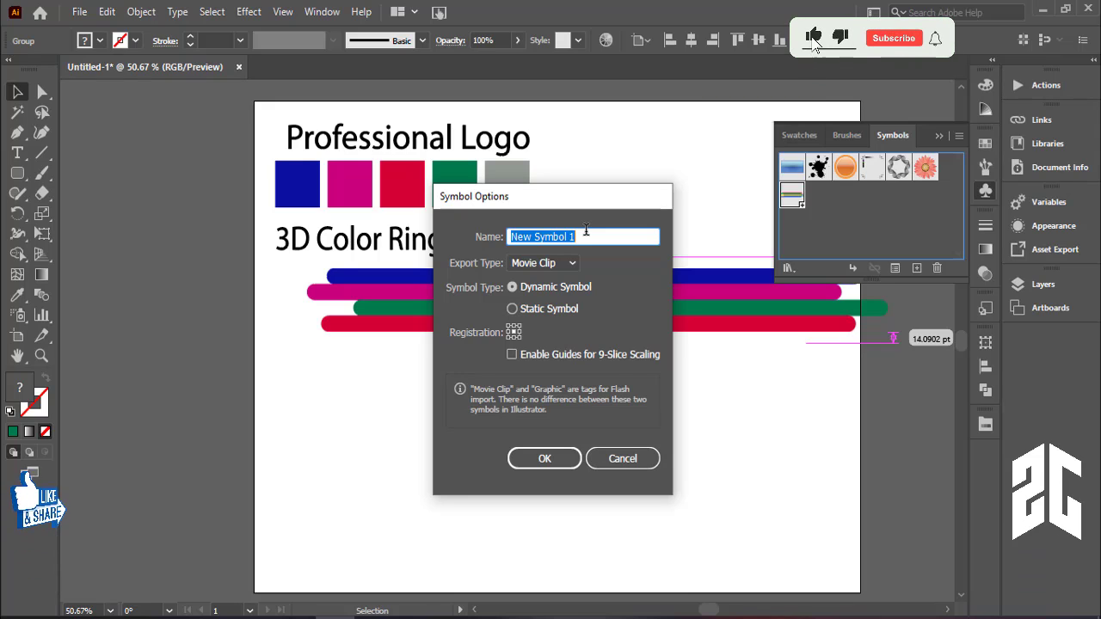
pyautogui.write('G')
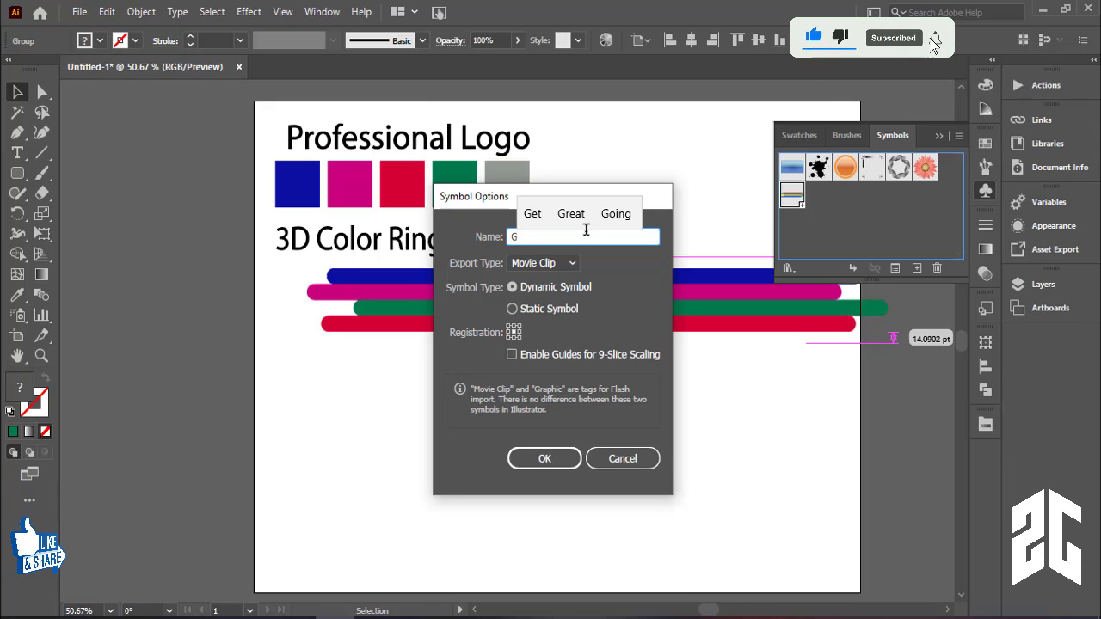
pyautogui.write('D')
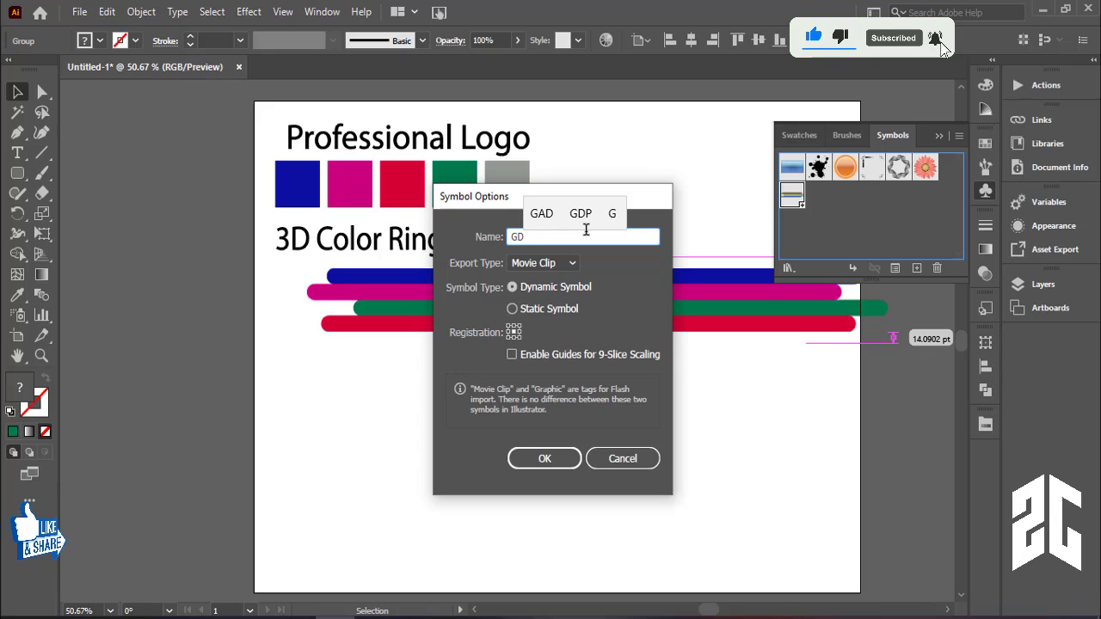
pyautogui.click(542, 465)
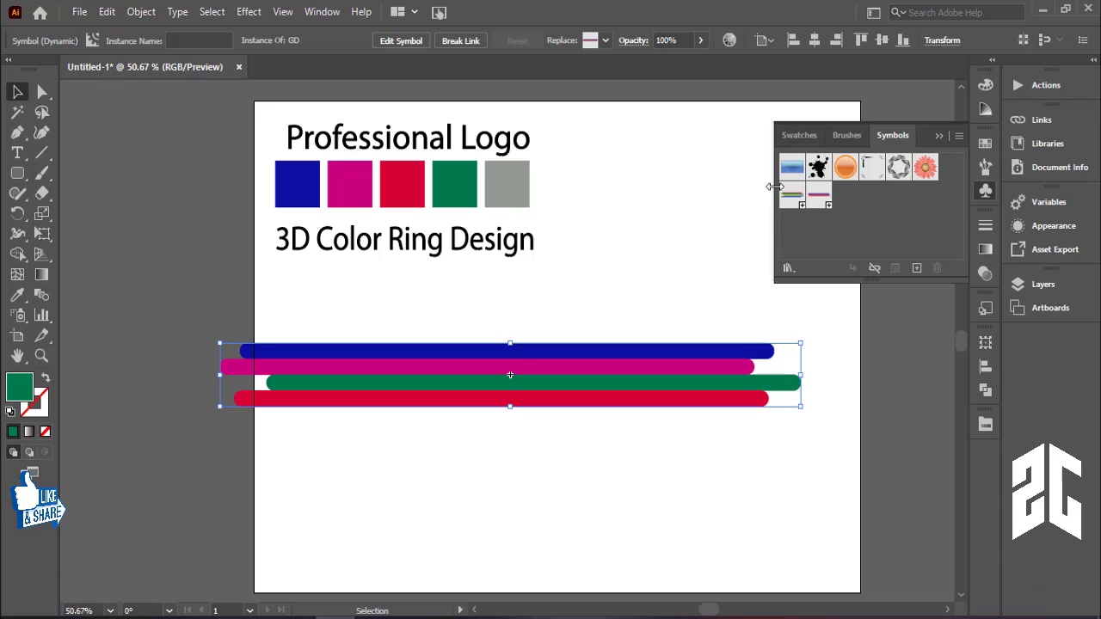
pyautogui.click(791, 197)
pyautogui.press('Delete')
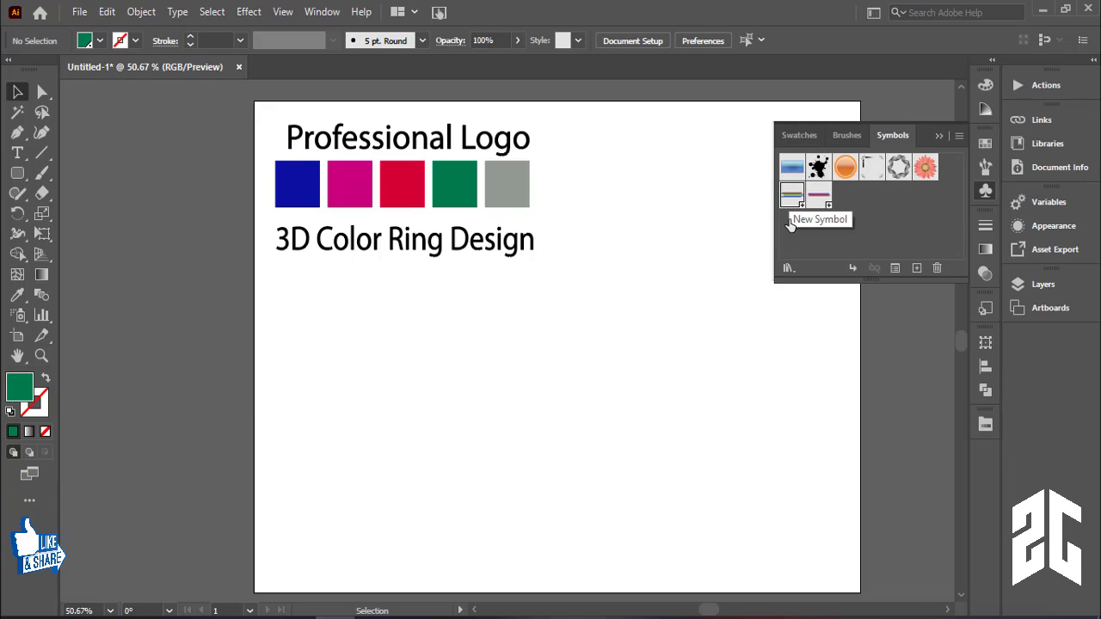
pyautogui.hotkey('ctrl', 'z')
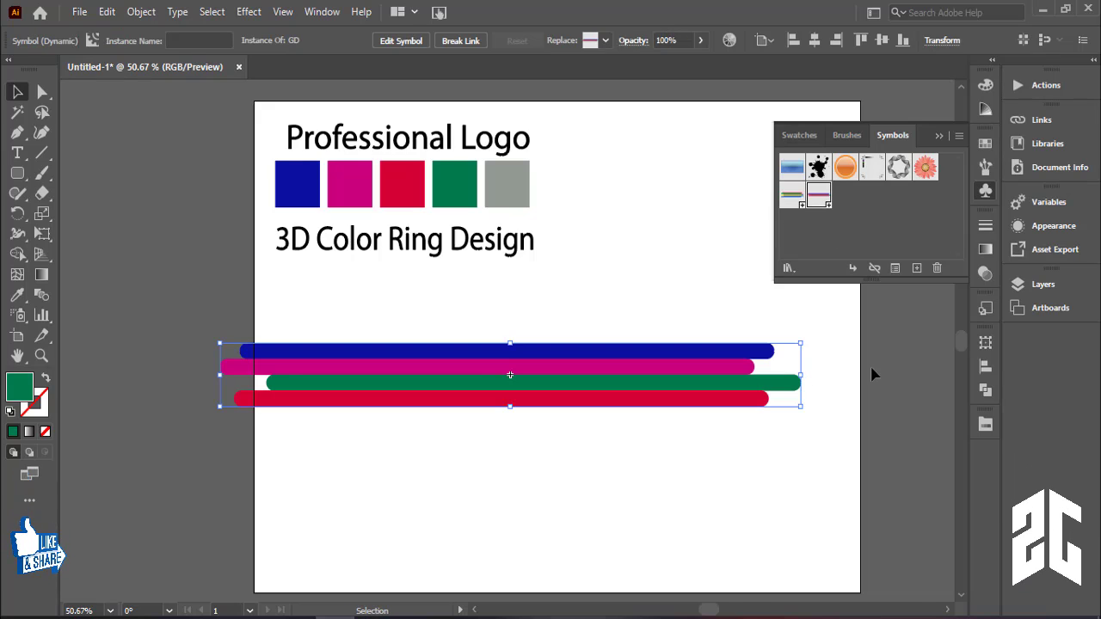
# - Move the GD symbol instance left until it lies completely off the artboard, and deselect it
pyautogui.click(872, 374)
pyautogui.click(819, 196)
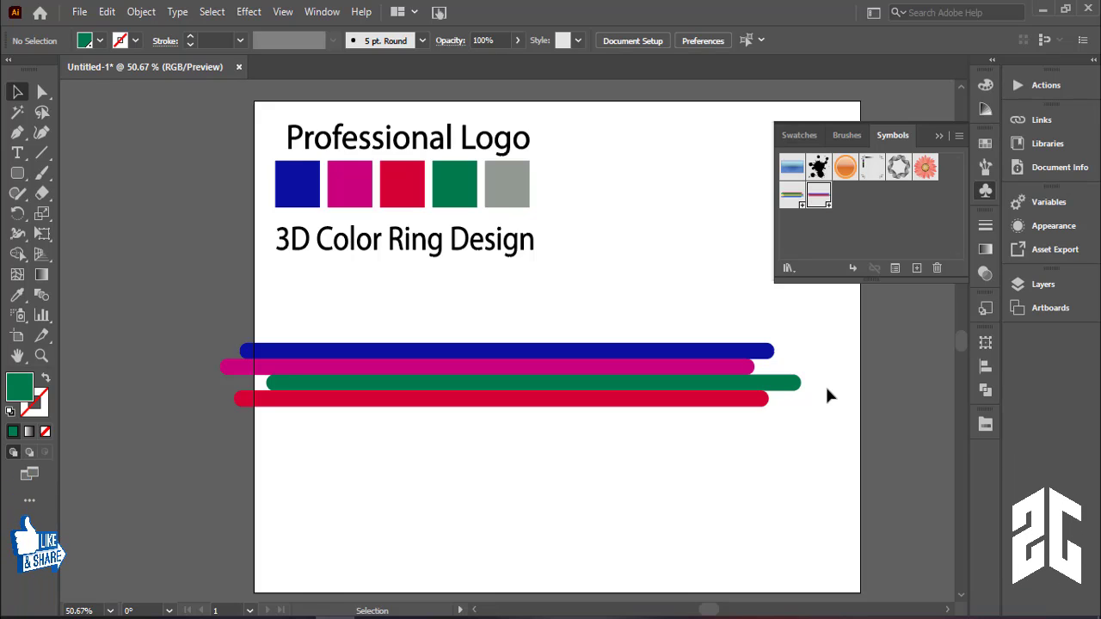
pyautogui.click(762, 347)
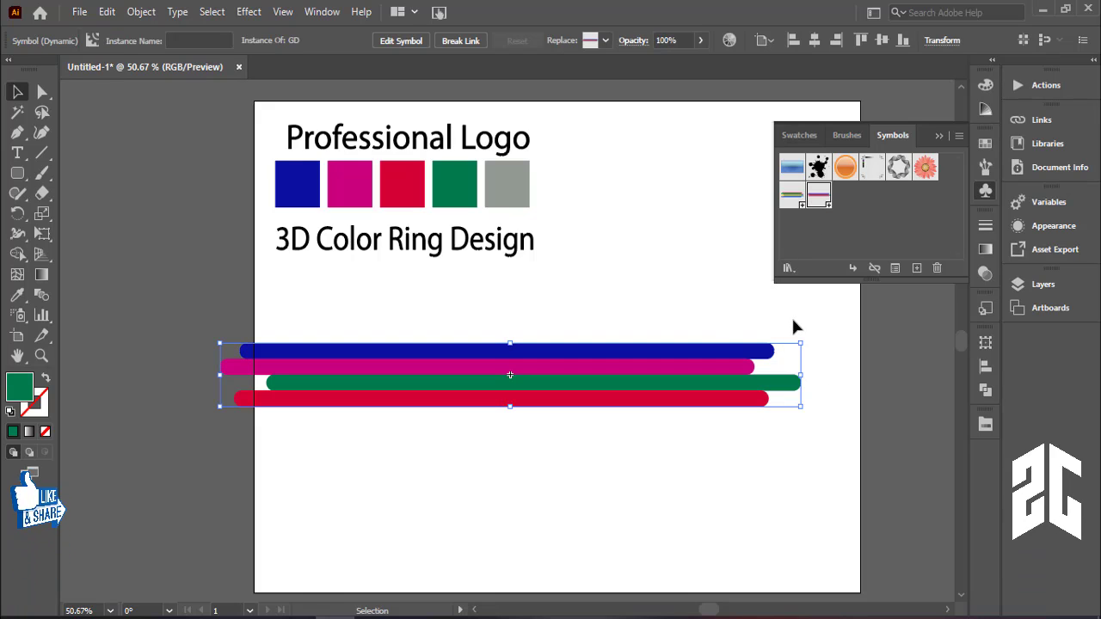
pyautogui.moveTo(289, 350); pyautogui.dragTo(155, 357)
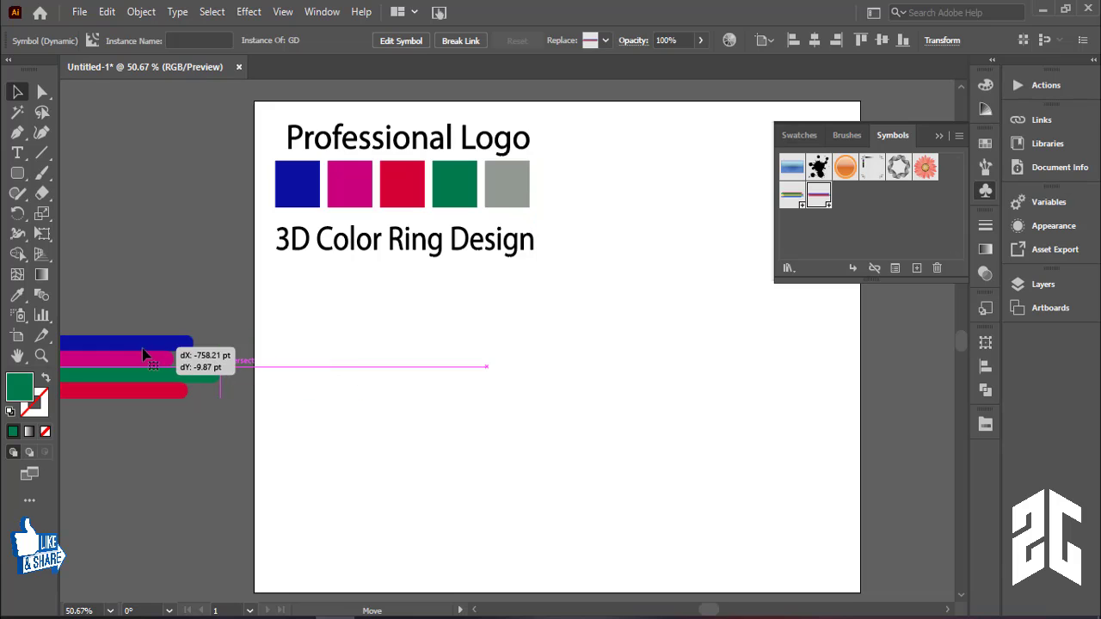
pyautogui.click(482, 370)
# - Draw a large green circle outward from its center in the lower right part of the artboard, redoing the first attempt
pyautogui.moveTo(23, 181); pyautogui.dragTo(95, 223)
pyautogui.press('l')
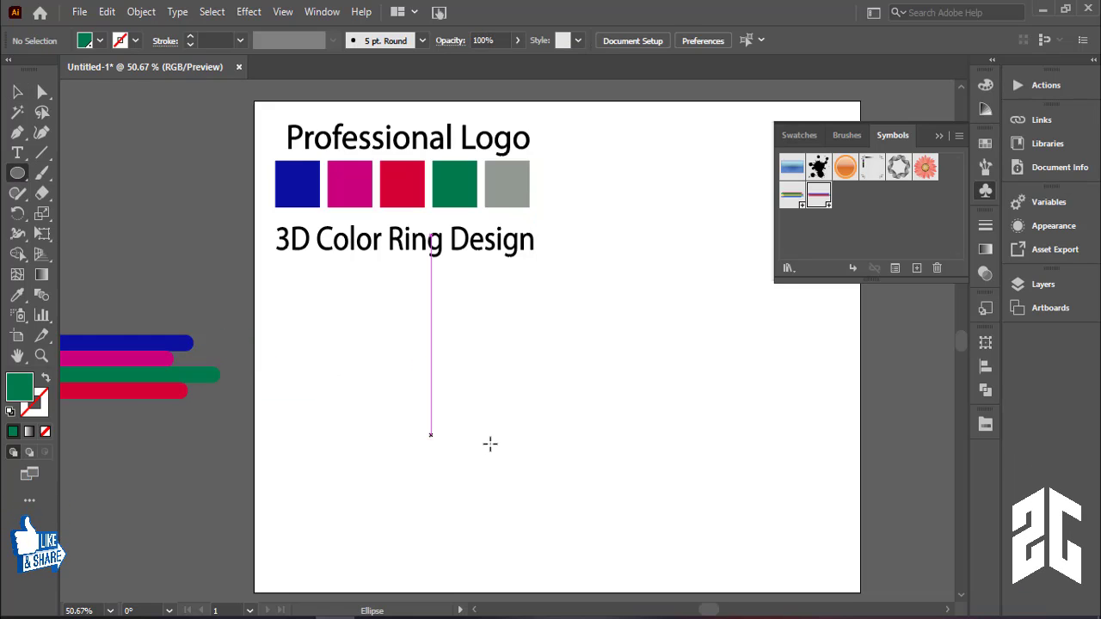
pyautogui.moveTo(592, 376); pyautogui.dragTo(696, 474)
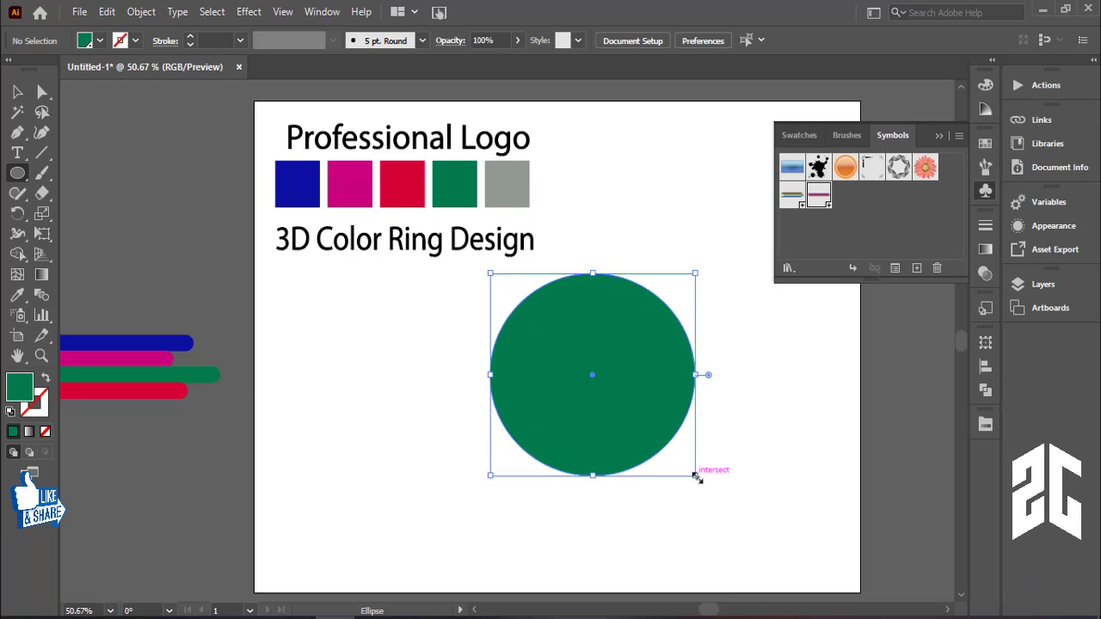
pyautogui.hotkey('ctrl', 'z')
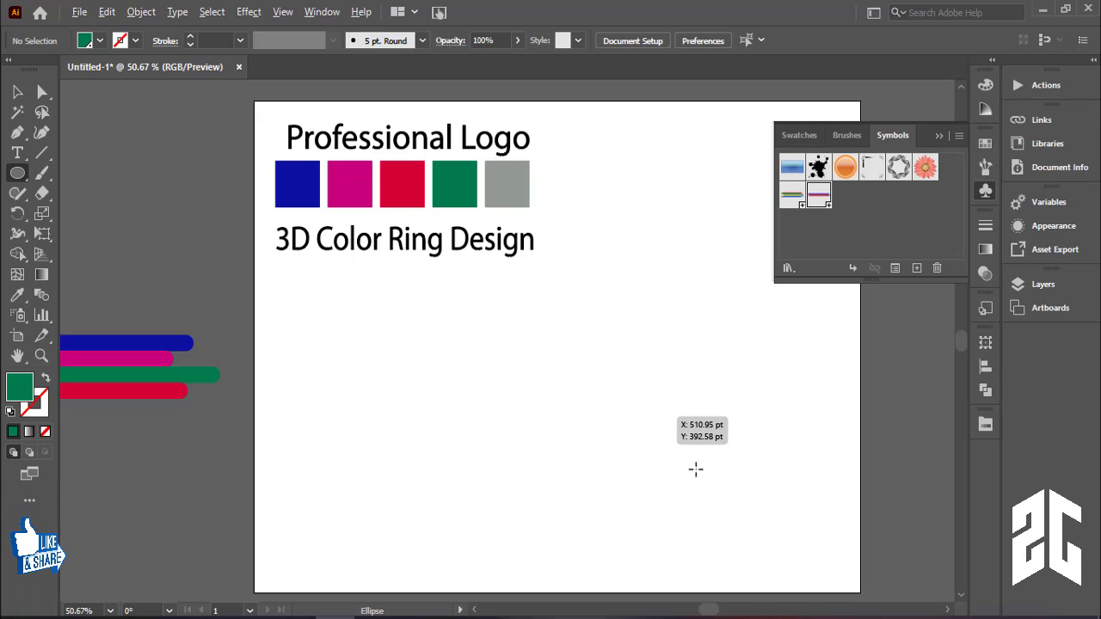
pyautogui.moveTo(644, 416); pyautogui.dragTo(733, 532)
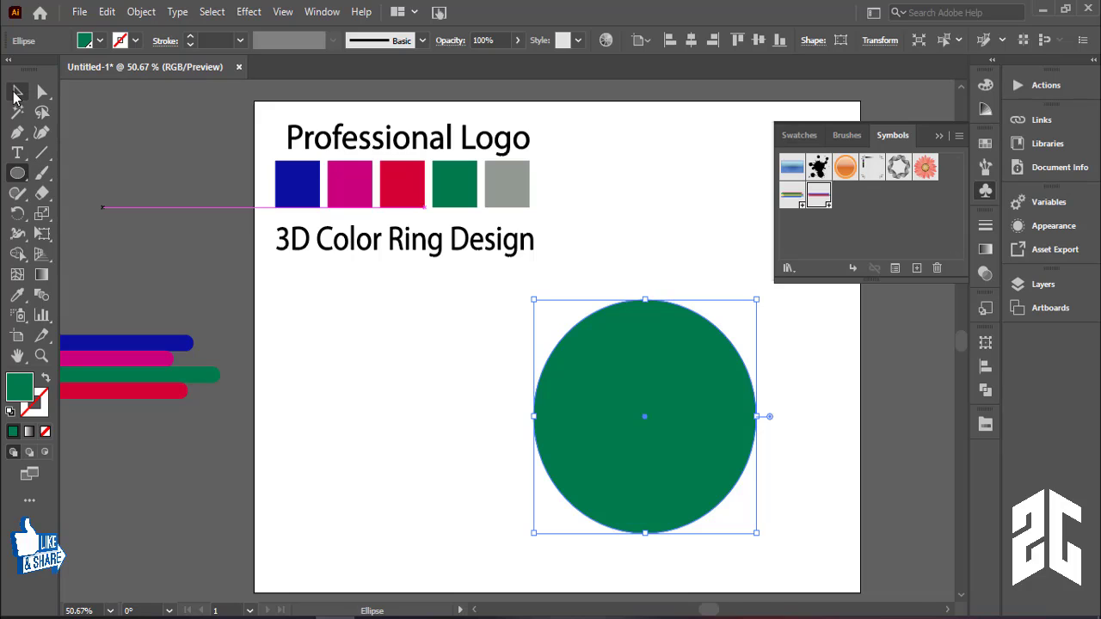
pyautogui.click(18, 93)
# - Draw a rectangle over the circle's left half and subtract it with Minus Front, leaving the right half circle
pyautogui.moveTo(17, 179); pyautogui.dragTo(103, 169)
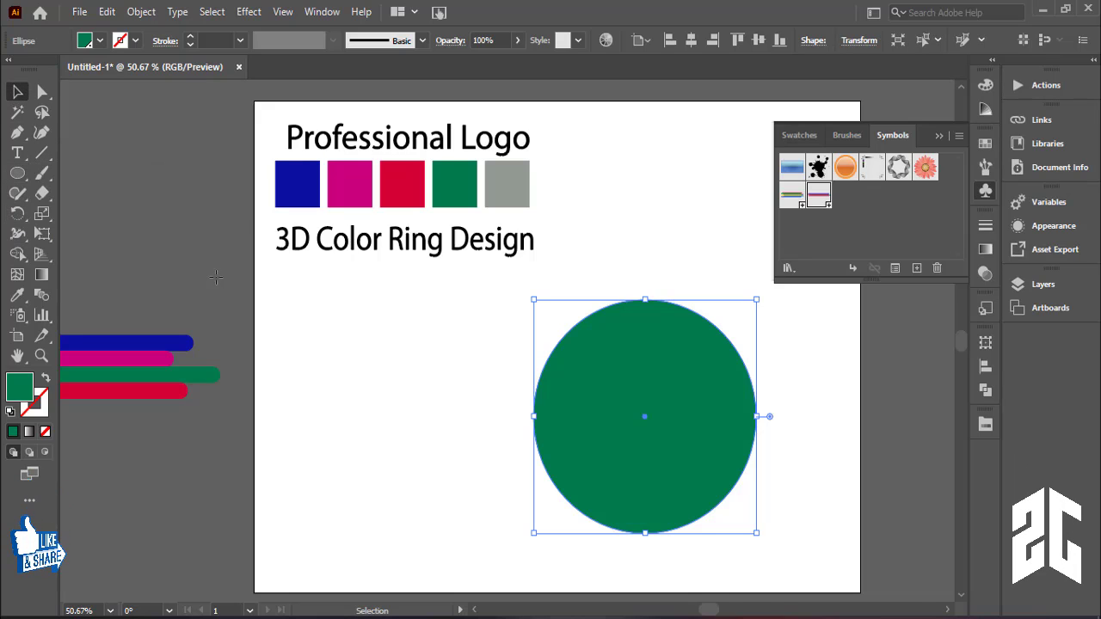
pyautogui.moveTo(516, 294); pyautogui.dragTo(651, 538)
pyautogui.press('v')
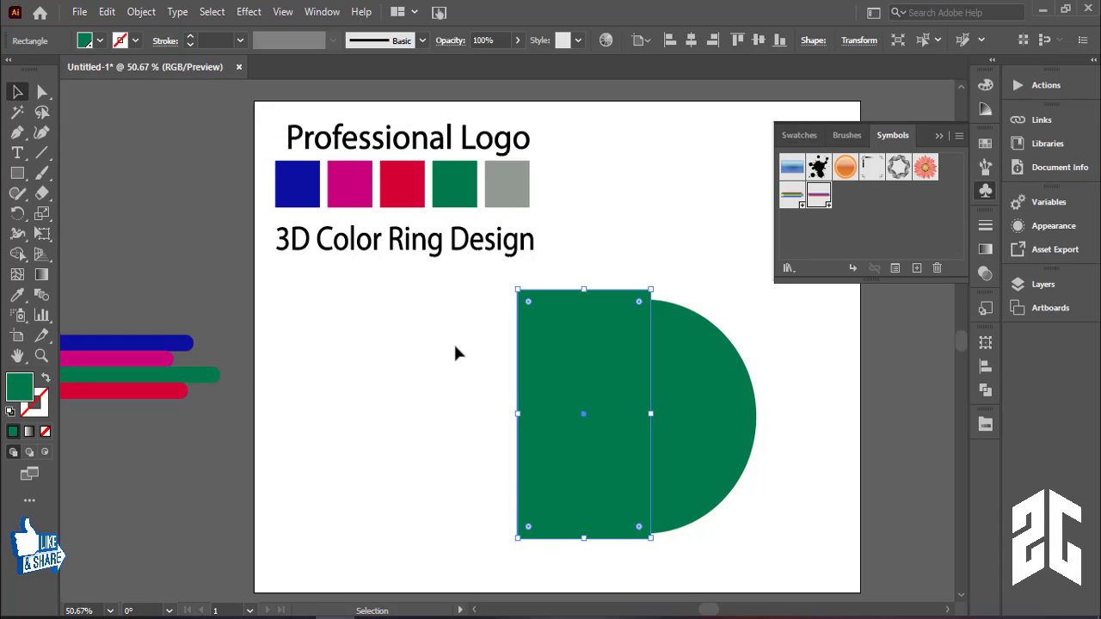
pyautogui.moveTo(454, 351); pyautogui.dragTo(799, 458)
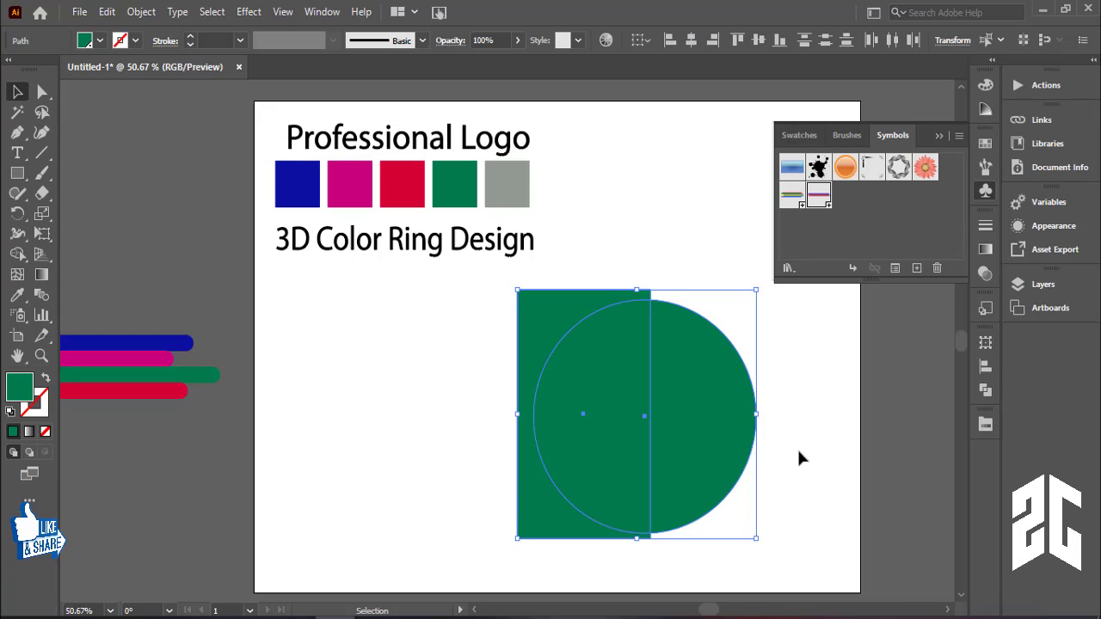
pyautogui.click(986, 391)
pyautogui.click(832, 381)
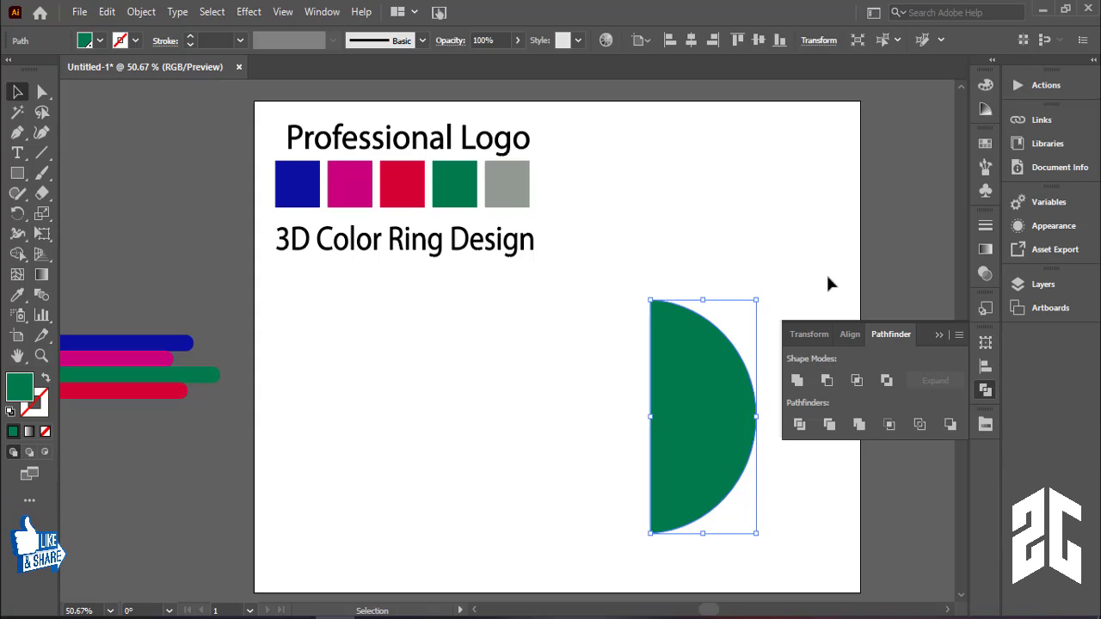
# - Move the green half circle left toward the middle of the artboard and deselect it
pyautogui.click(826, 276)
pyautogui.click(717, 423)
pyautogui.moveTo(719, 423)
pyautogui.mouseDown()
pyautogui.moveTo(651, 422)
pyautogui.moveTo(706, 416)
pyautogui.mouseUp()
pyautogui.click(939, 337)
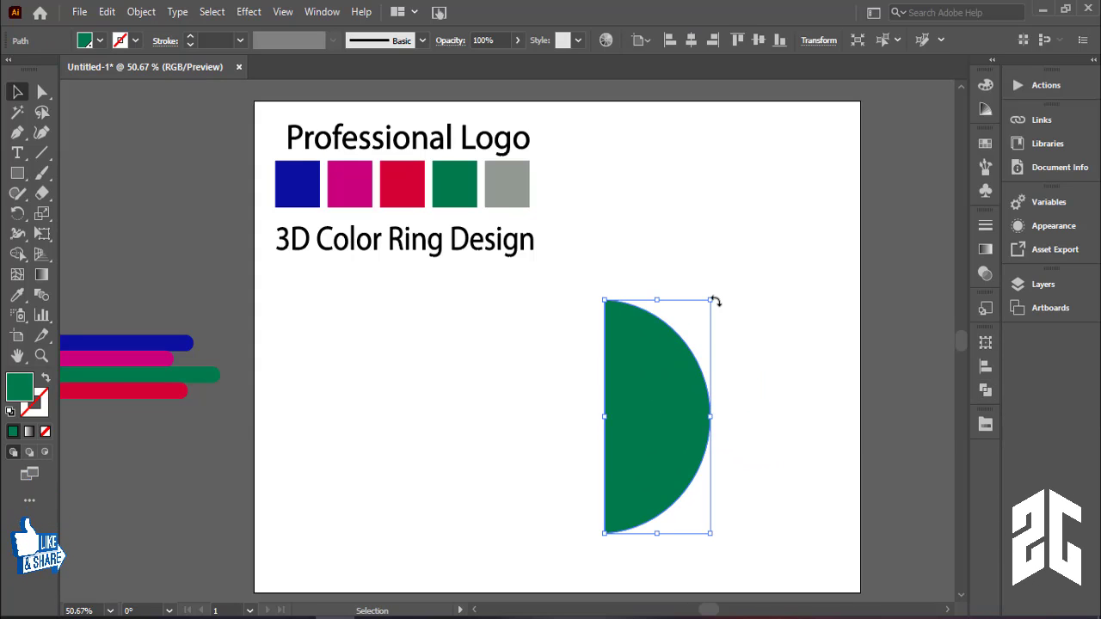
pyautogui.moveTo(632, 393); pyautogui.dragTo(565, 393)
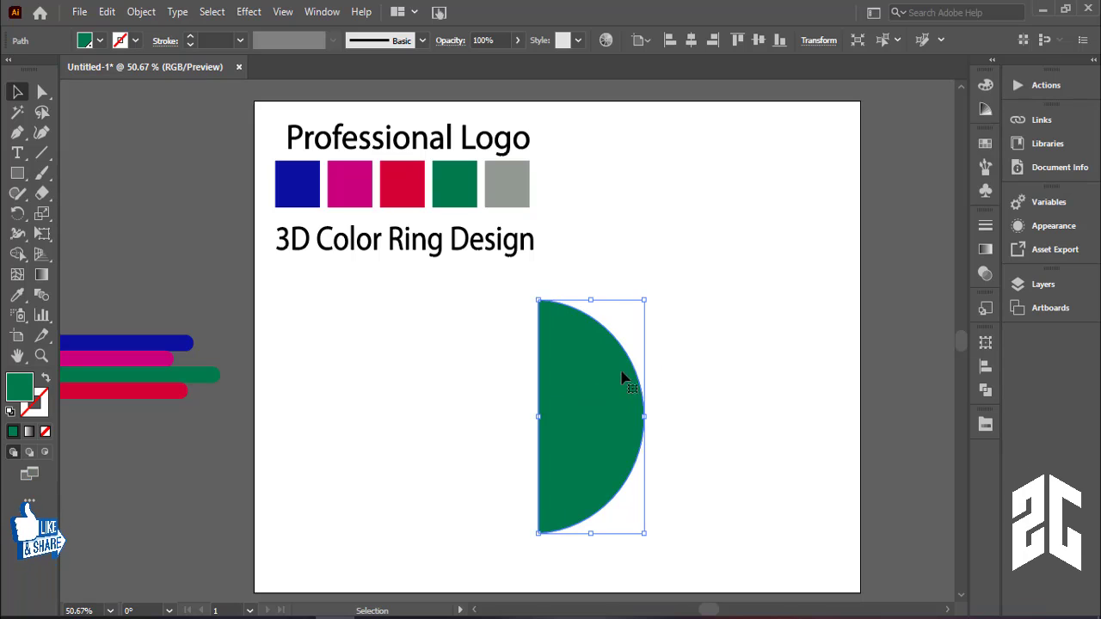
pyautogui.click(321, 12)
pyautogui.click(779, 263)
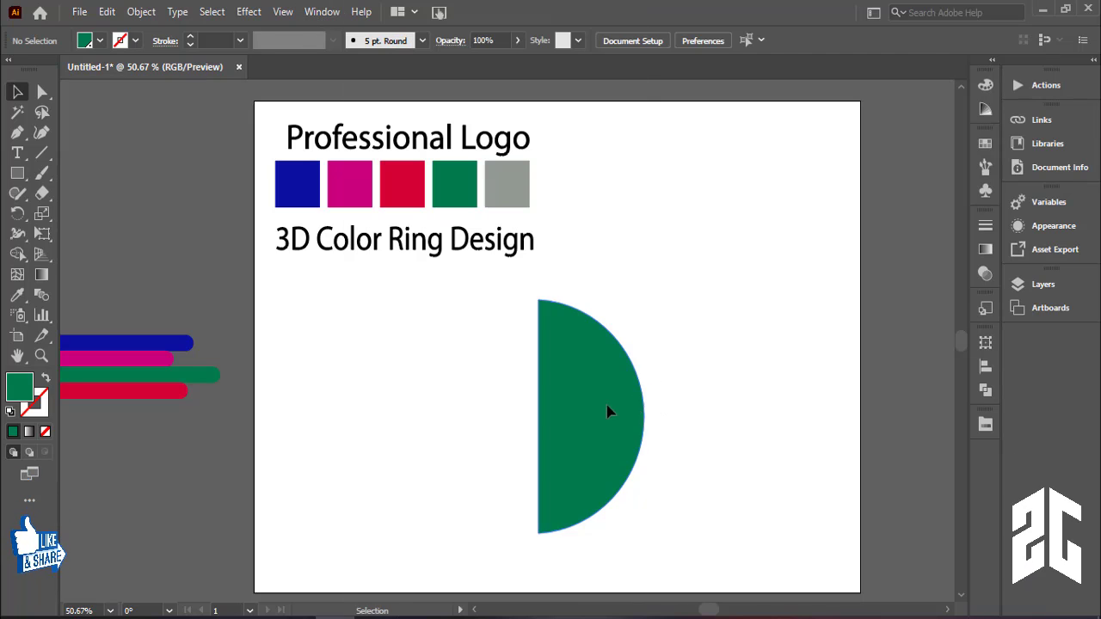
# - Move the half circle back to the right and start a 3D Revolve effect on it with the preview on
pyautogui.moveTo(608, 413); pyautogui.dragTo(721, 413)
pyautogui.click(249, 12)
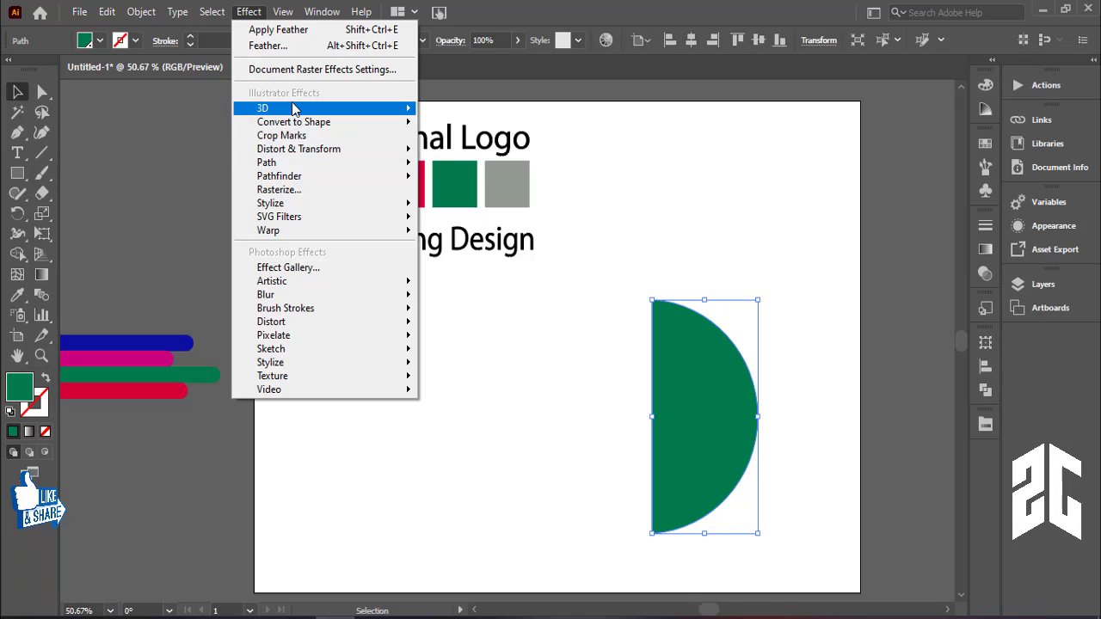
pyautogui.moveTo(294, 107)
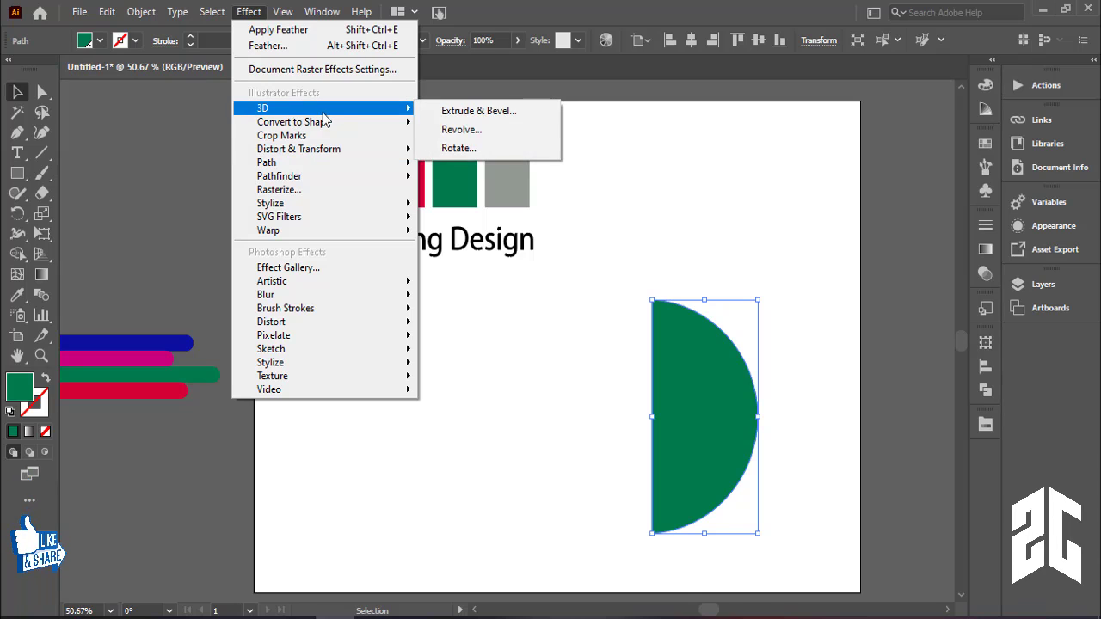
pyautogui.click(478, 138)
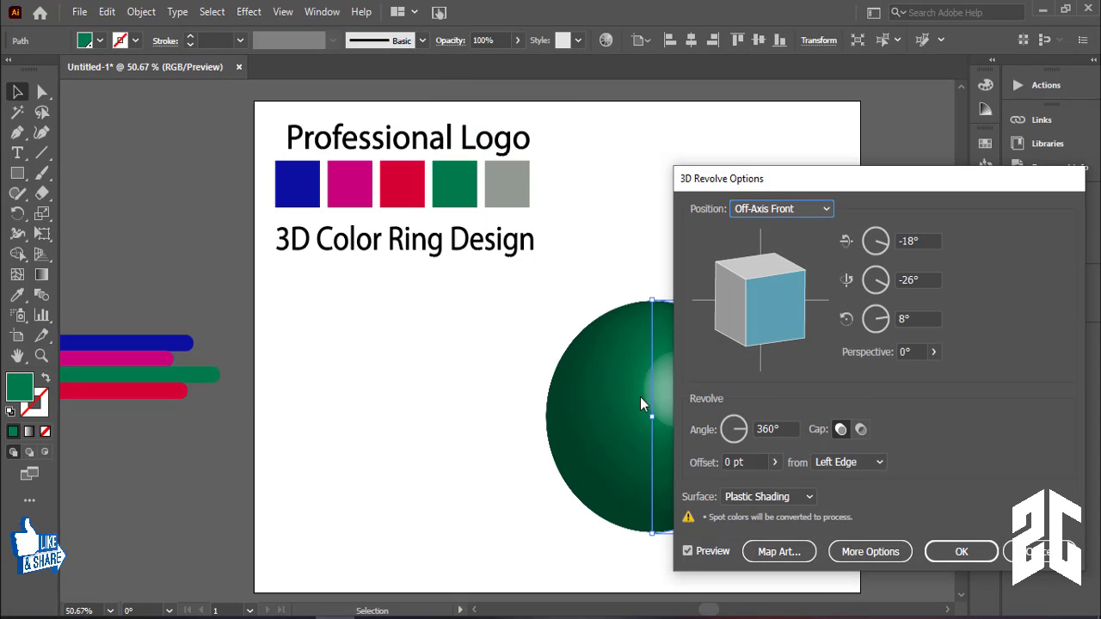
pyautogui.moveTo(856, 178); pyautogui.dragTo(281, 141)
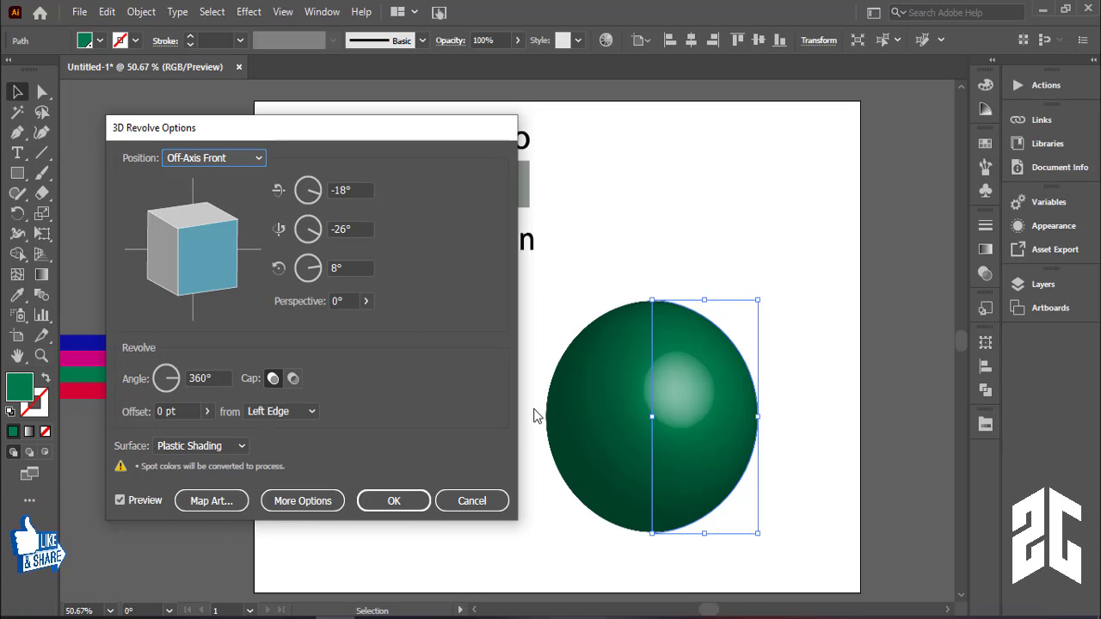
# - Map the GD symbol onto the surface of the revolved green sphere
pyautogui.click(212, 502)
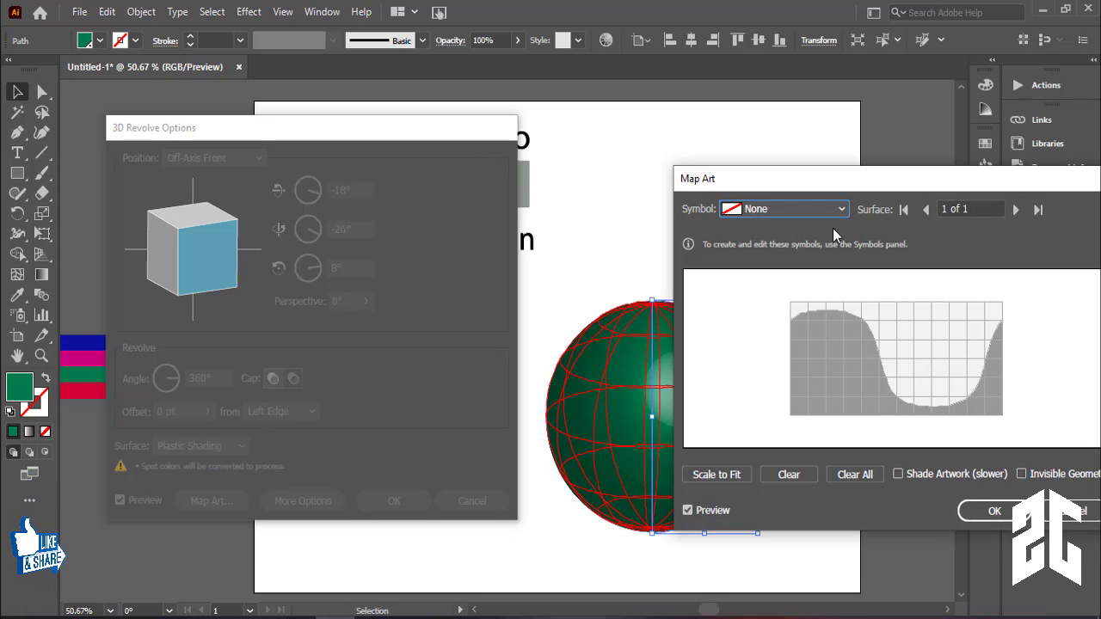
pyautogui.click(786, 209)
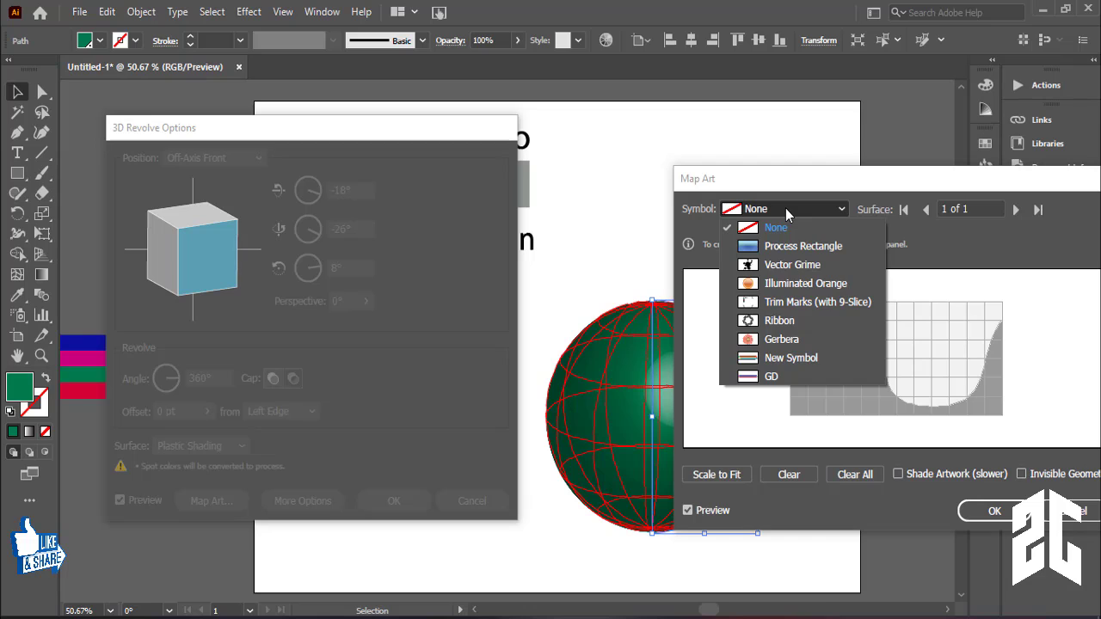
pyautogui.click(785, 209)
pyautogui.click(785, 208)
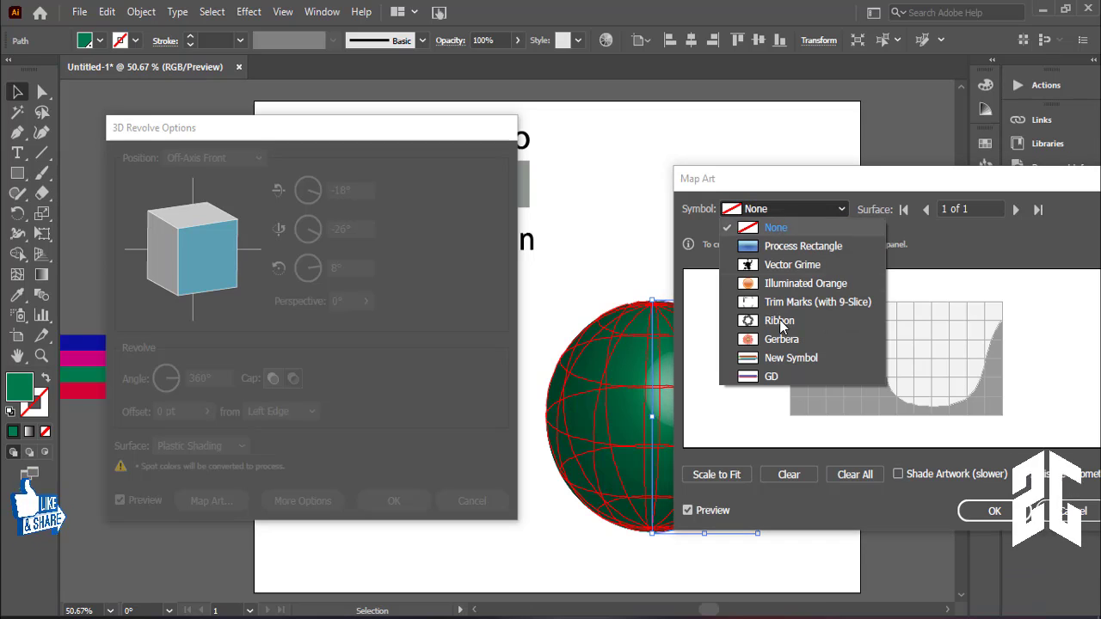
pyautogui.click(772, 376)
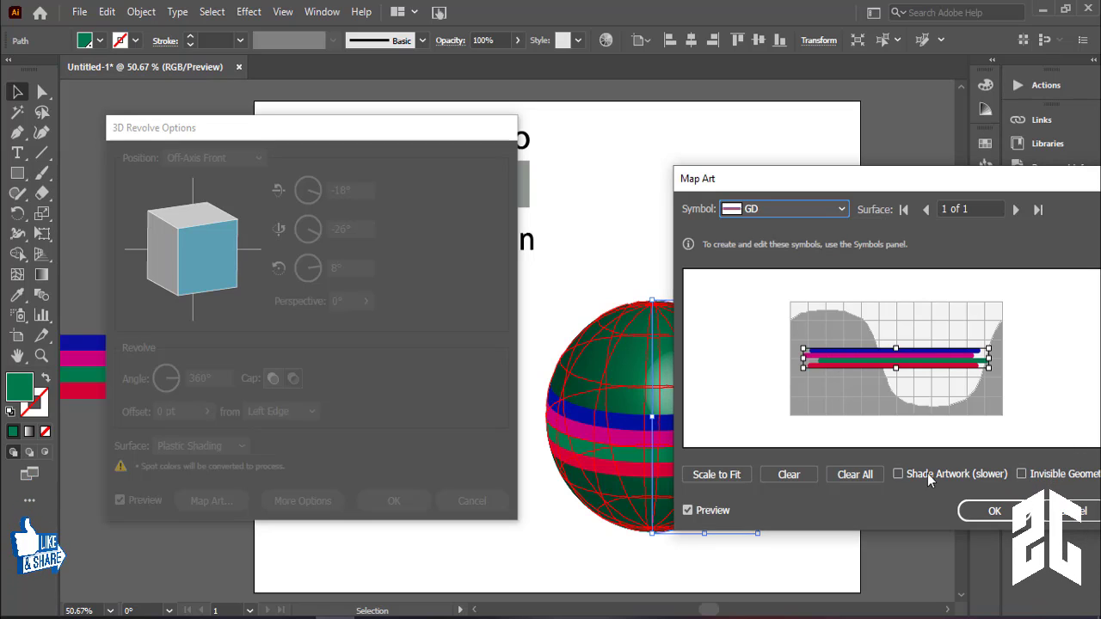
# - Stretch the mapped GD symbol sideways so its bars span nearly the full width of the surface grid
pyautogui.moveTo(895, 184); pyautogui.dragTo(708, 199)
pyautogui.moveTo(612, 373); pyautogui.dragTo(606, 376)
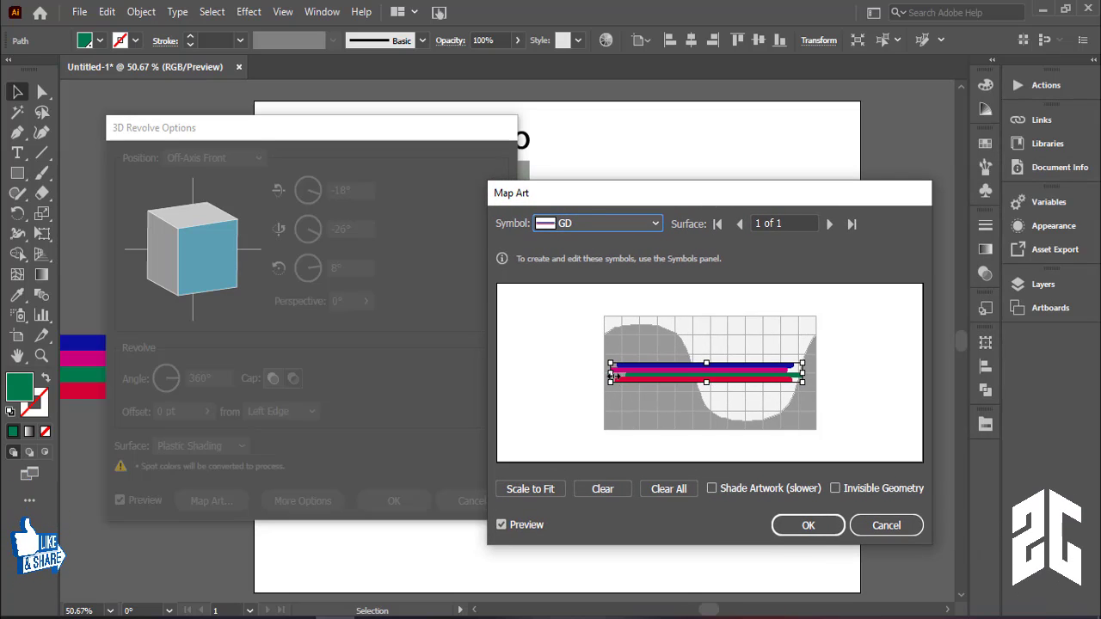
pyautogui.moveTo(803, 381)
pyautogui.mouseDown()
pyautogui.moveTo(800, 371)
pyautogui.moveTo(812, 373)
pyautogui.mouseUp()
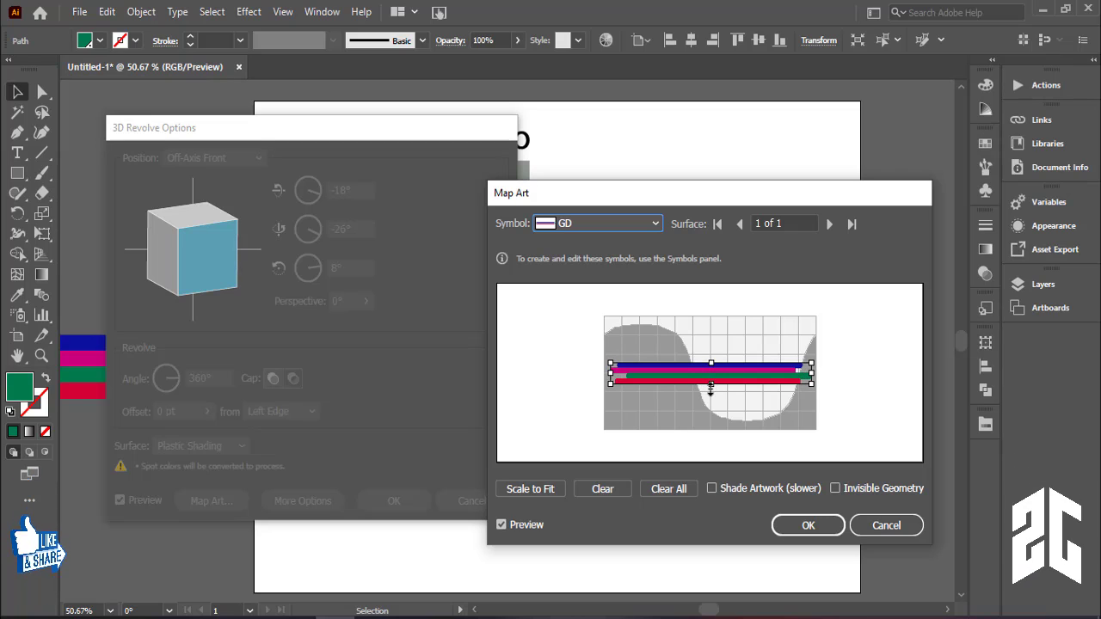
# - Enable Invisible Geometry so only the bars of the sphere are drawn, and accept the art mapping
pyautogui.moveTo(773, 195); pyautogui.dragTo(363, 100)
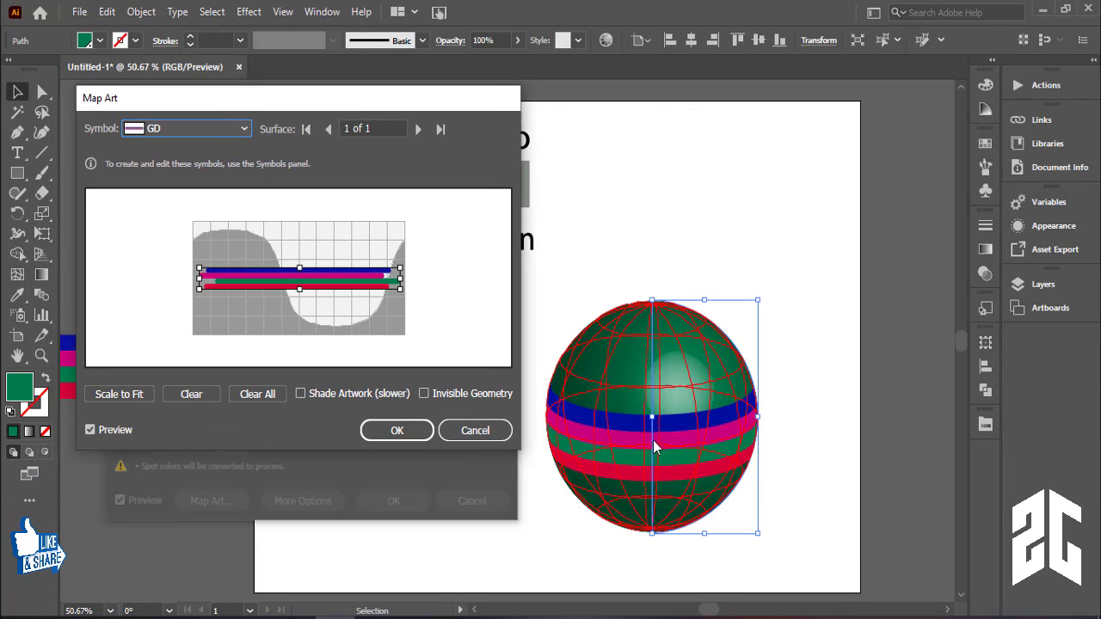
pyautogui.click(443, 397)
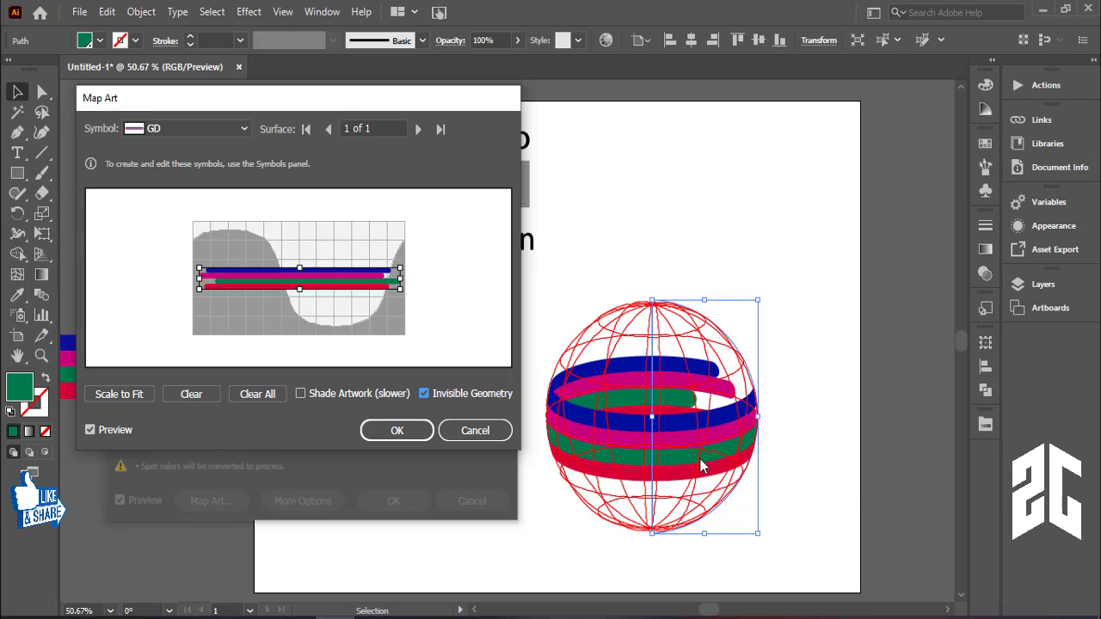
pyautogui.click(397, 431)
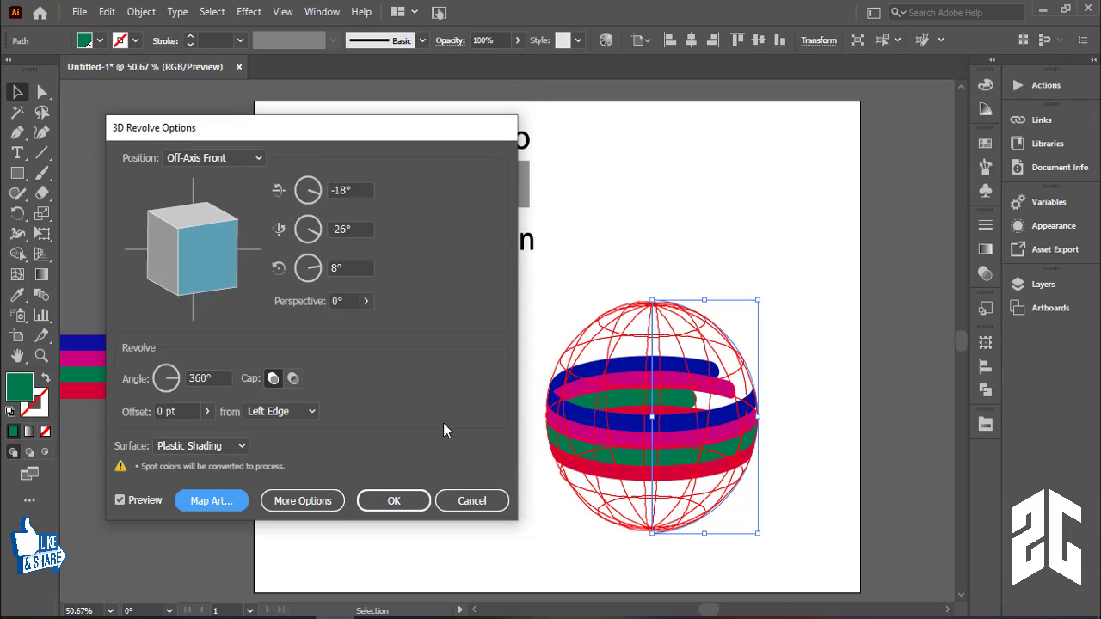
# - Rotate the revolved bars to -83°, 51° and -80° so the ring opens toward the front, and apply the 3D Revolve effect
pyautogui.moveTo(382, 133); pyautogui.dragTo(365, 114)
pyautogui.moveTo(177, 226); pyautogui.dragTo(212, 242)
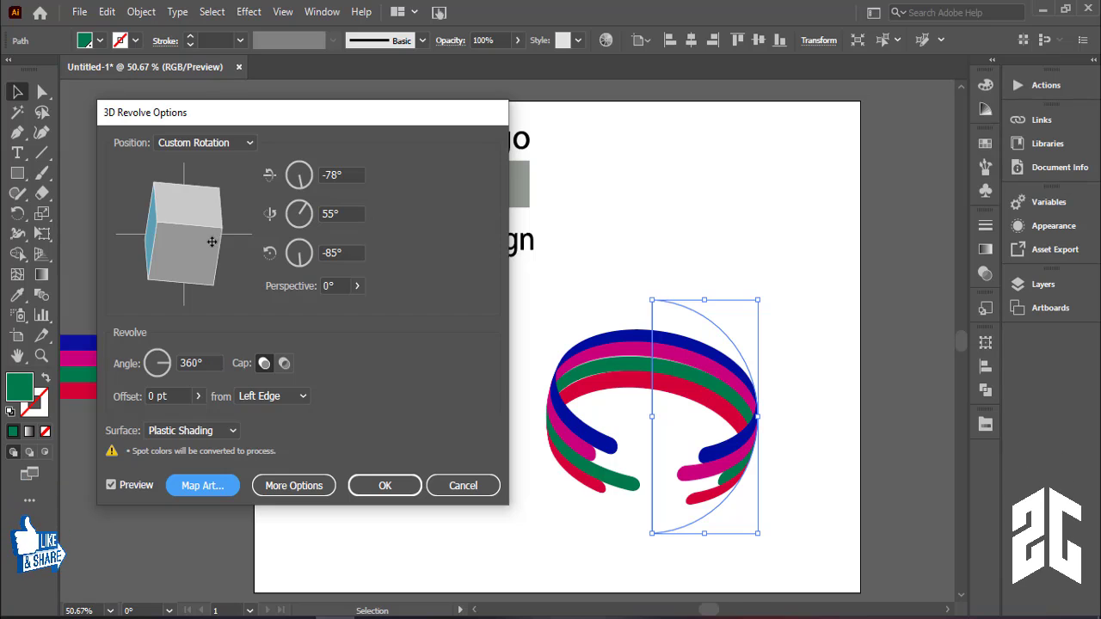
pyautogui.moveTo(205, 240); pyautogui.dragTo(184, 275)
pyautogui.click(205, 263)
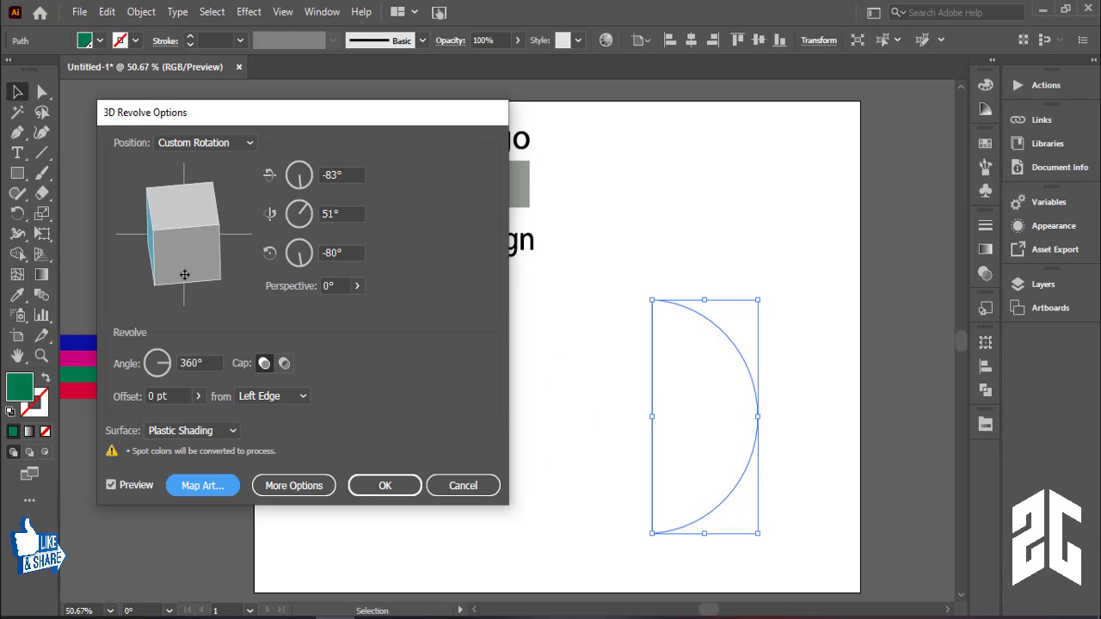
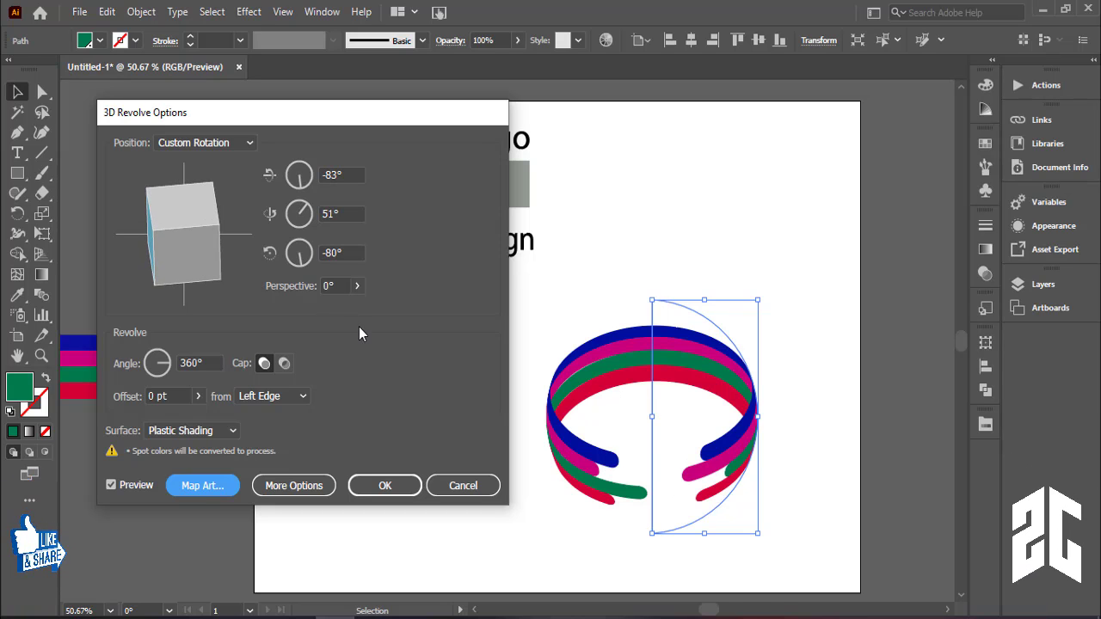
pyautogui.click(384, 485)
# - Move the ring slightly up and bring the original colored bars onto the artboard below it
pyautogui.click(744, 256)
pyautogui.moveTo(708, 374); pyautogui.dragTo(706, 339)
pyautogui.moveTo(147, 359); pyautogui.dragTo(792, 502)
pyautogui.click(777, 417)
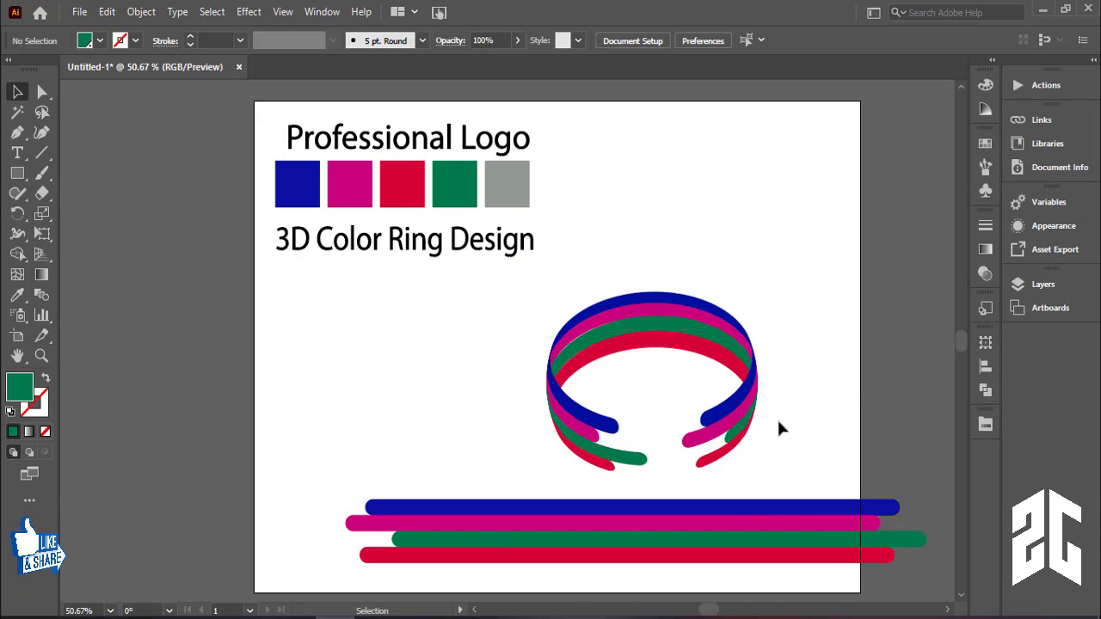
# - Delete the GD symbol's flat colored bars below the ring
pyautogui.click(787, 509)
pyautogui.click(839, 374)
pyautogui.click(813, 510)
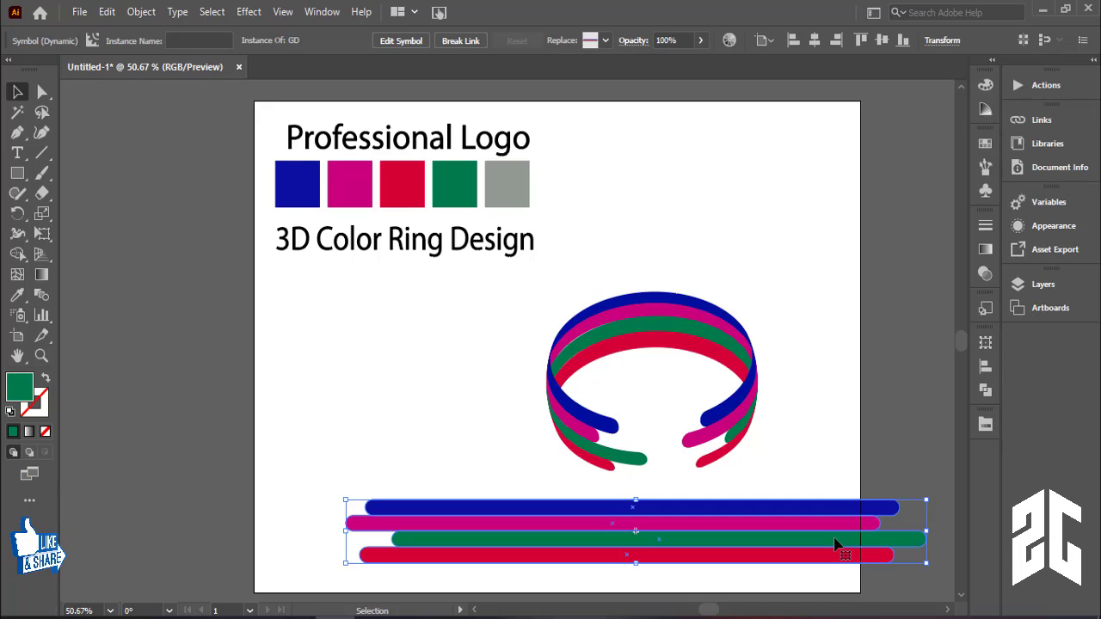
pyautogui.click(832, 441)
pyautogui.click(818, 528)
pyautogui.click(833, 409)
pyautogui.click(828, 511)
pyautogui.click(828, 446)
pyautogui.click(814, 532)
pyautogui.press('Delete')
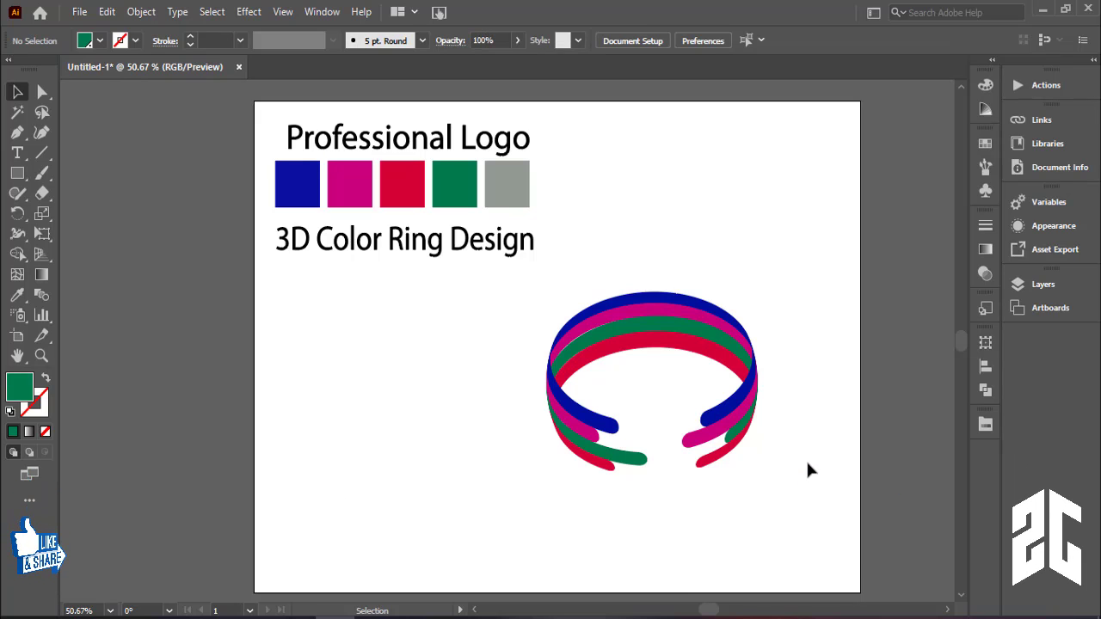
# - Move the 3D ring left toward the middle of the artboard and deselect it
pyautogui.moveTo(730, 435); pyautogui.dragTo(684, 400)
pyautogui.click(755, 437)
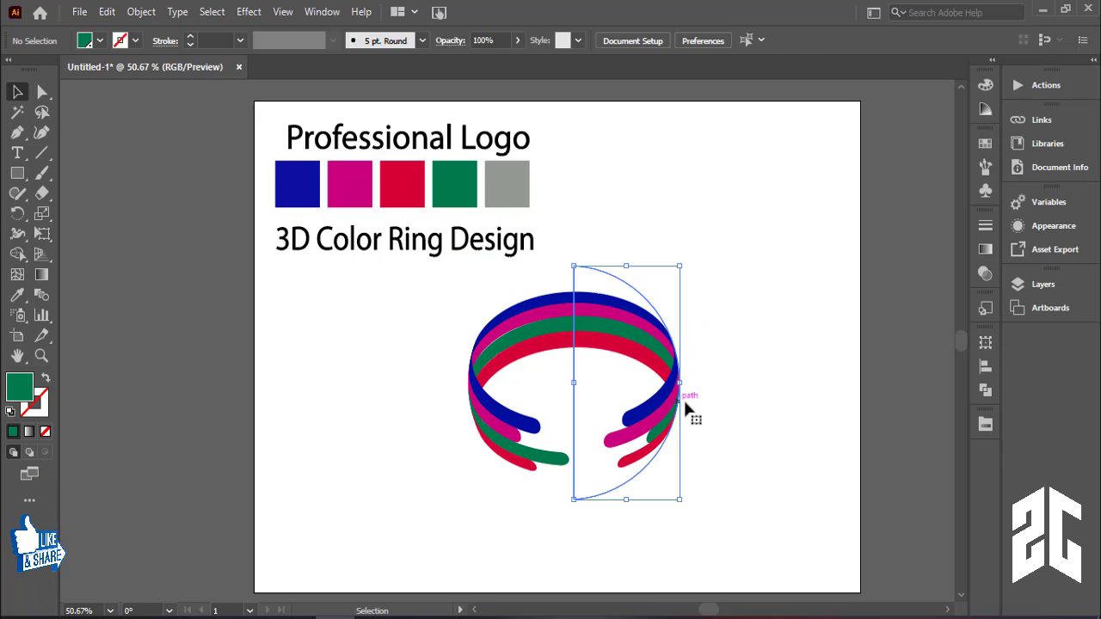
pyautogui.click(553, 198)
# - Enlarge the gray color square so that it covers the whole artboard as a background
pyautogui.click(516, 187)
pyautogui.moveTo(525, 188); pyautogui.dragTo(860, 593)
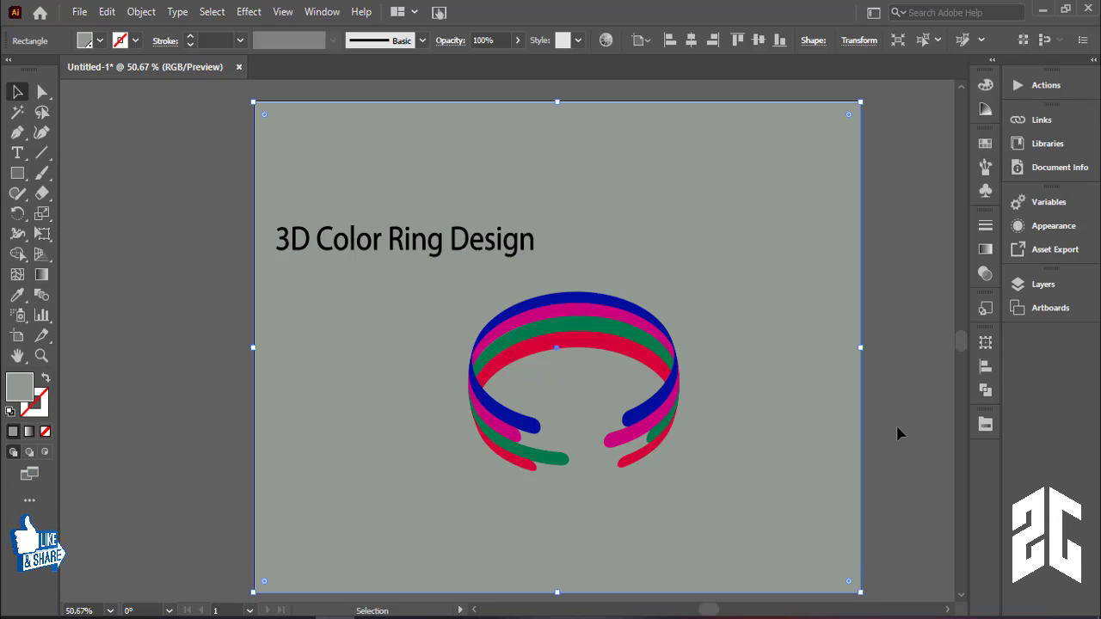
pyautogui.click(897, 433)
# - Send the gray background rectangle to the back, behind the ring, titles and color squares
pyautogui.rightClick(392, 404)
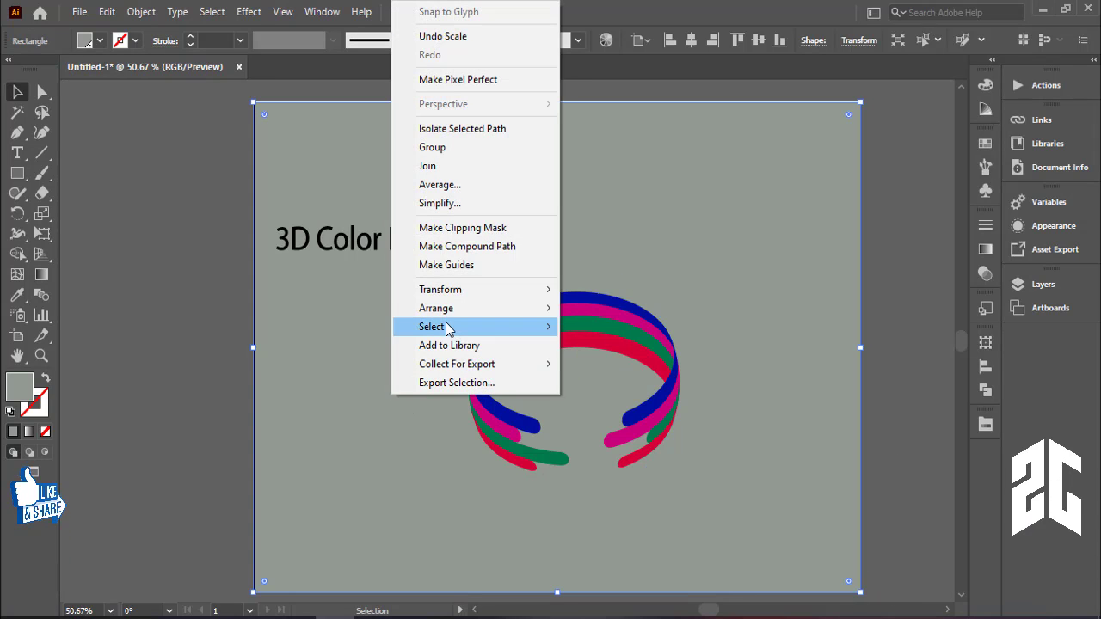
pyautogui.moveTo(542, 308)
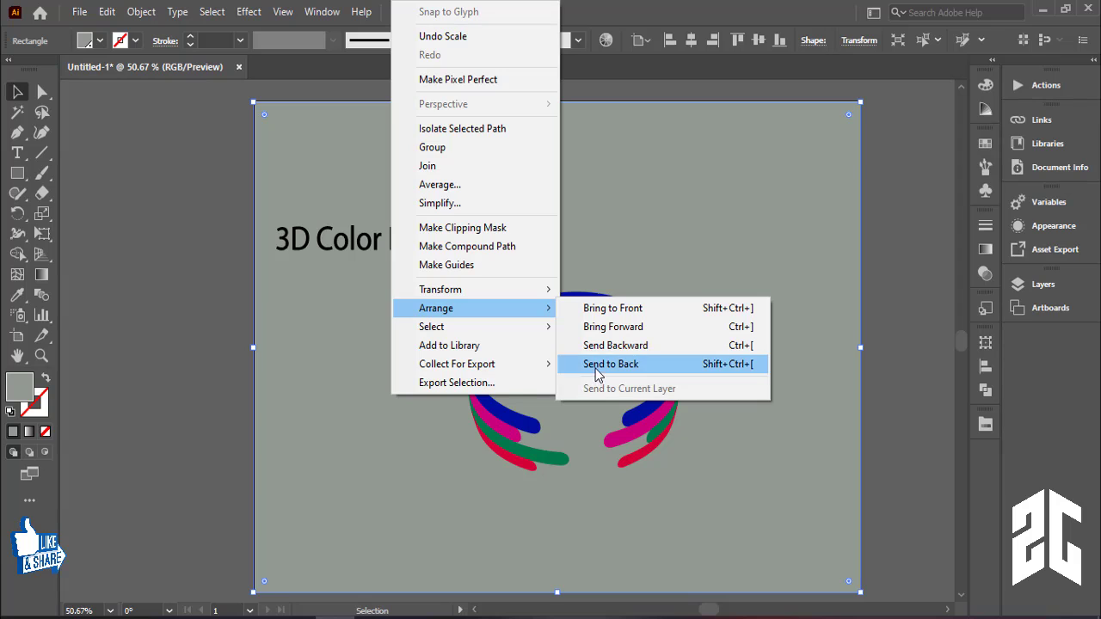
pyautogui.click(599, 370)
pyautogui.click(898, 330)
pyautogui.click(778, 399)
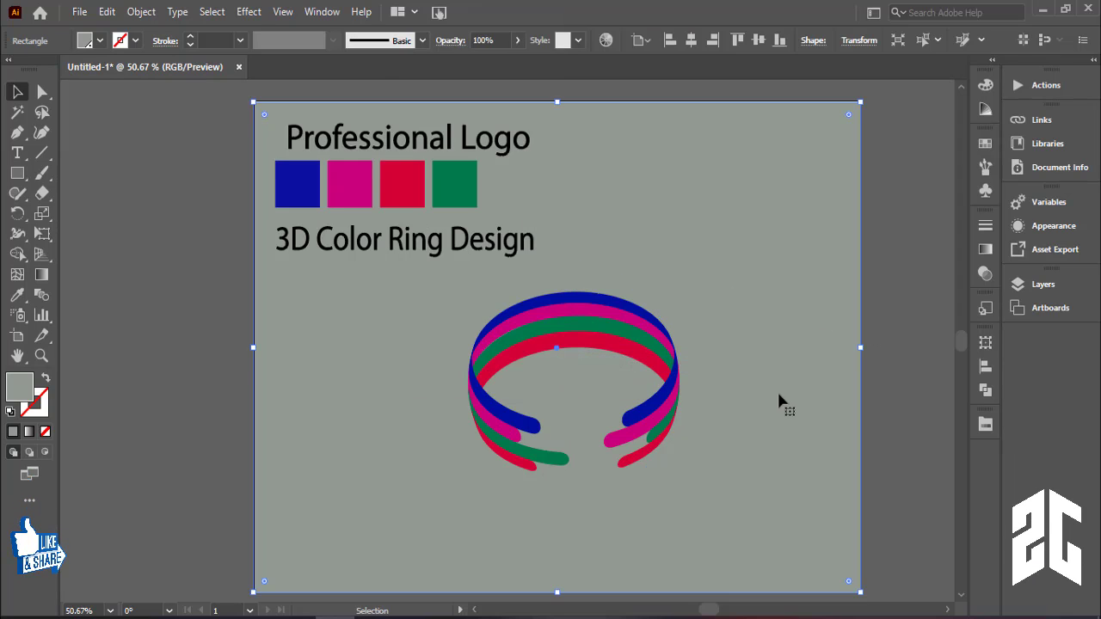
# - Lock the gray background rectangle
pyautogui.click(931, 297)
pyautogui.click(701, 234)
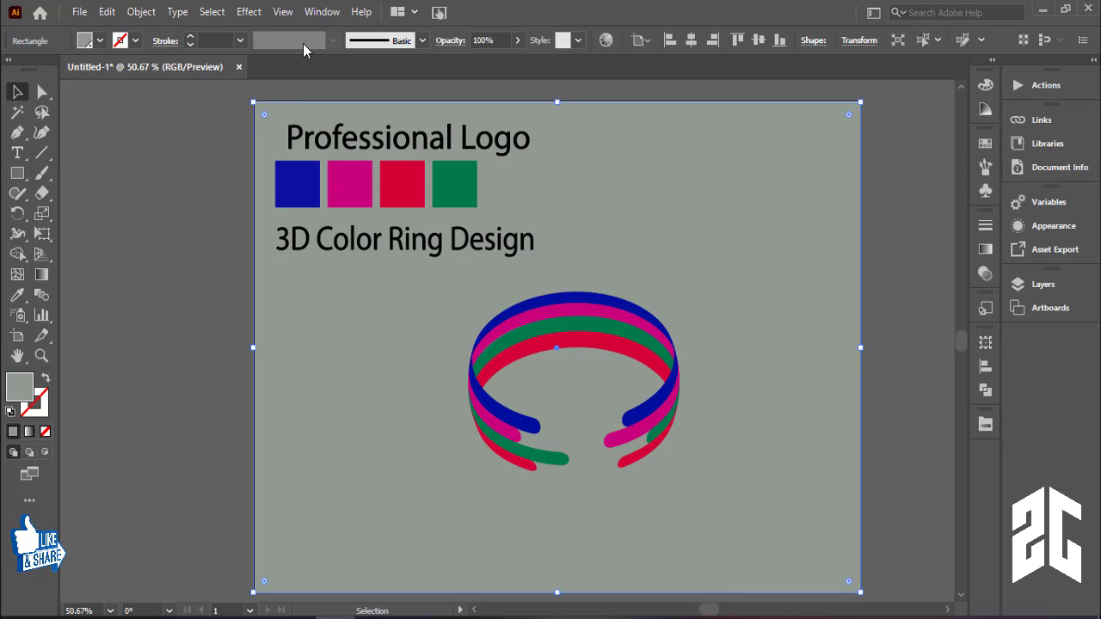
pyautogui.click(141, 12)
pyautogui.moveTo(246, 127)
pyautogui.click(426, 125)
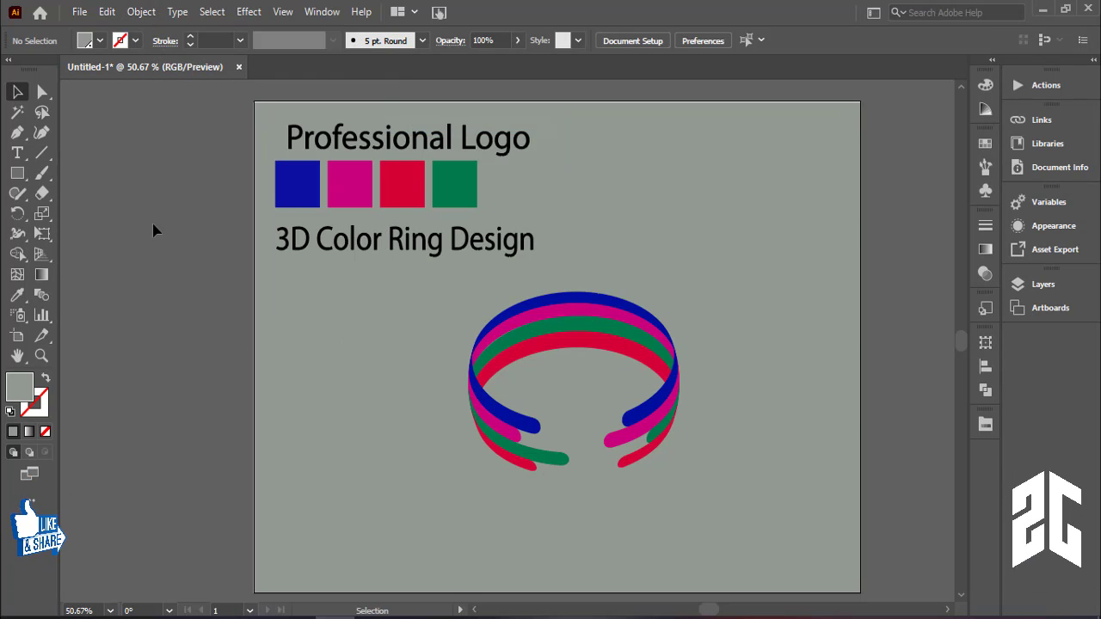
# - Nudge the 3D ring slightly to the left on the gray background and deselect it
pyautogui.click(648, 419)
pyautogui.moveTo(669, 422); pyautogui.dragTo(659, 418)
pyautogui.click(266, 369)
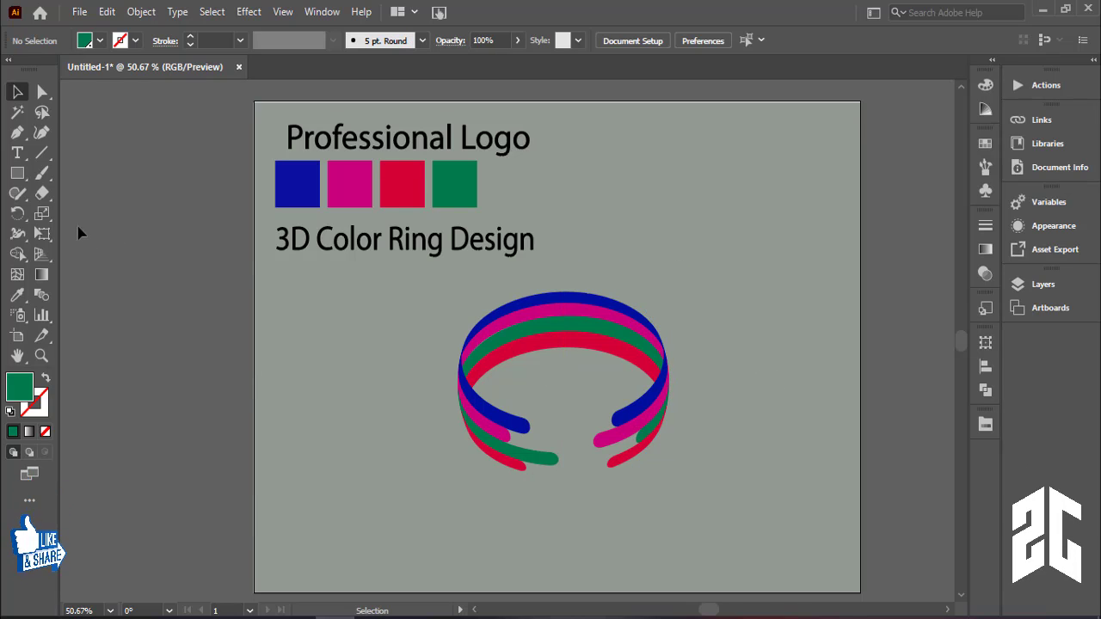
# - Draw a wide, flat ellipse just below the ring and fill it with black
pyautogui.moveTo(17, 178); pyautogui.dragTo(94, 212)
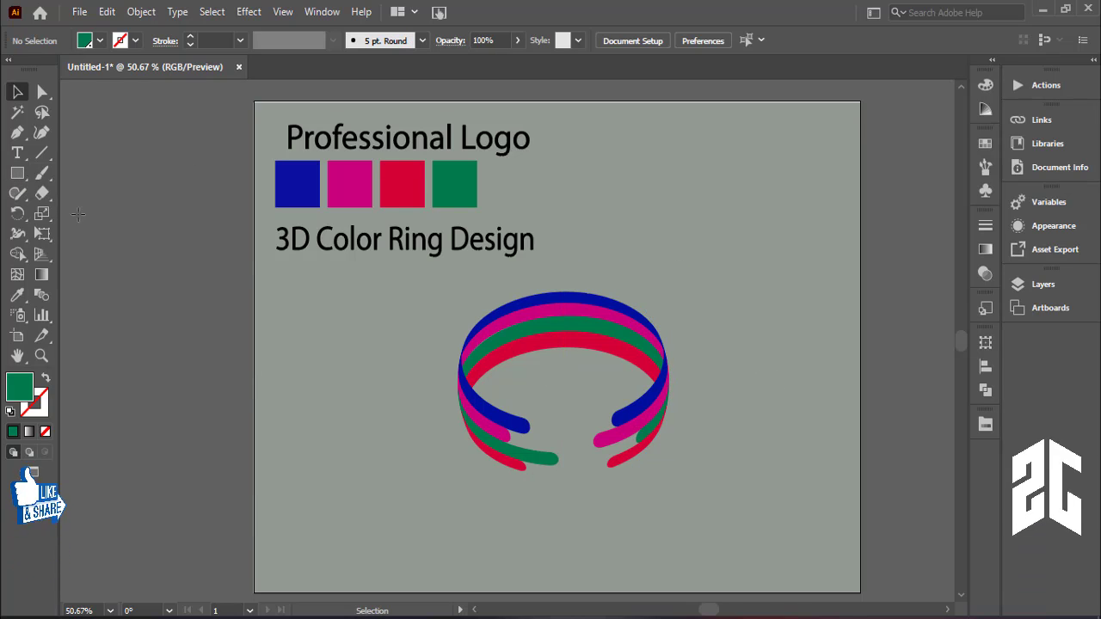
pyautogui.moveTo(473, 488); pyautogui.dragTo(690, 542)
pyautogui.click(97, 43)
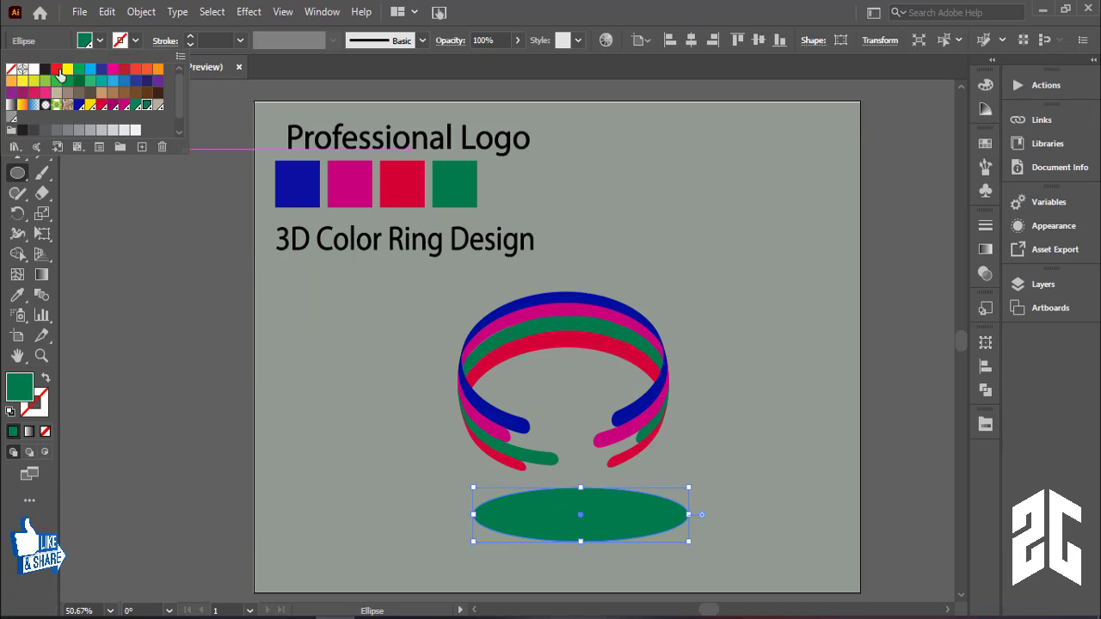
pyautogui.click(43, 72)
pyautogui.press('Escape')
# - Shift the black ellipse slightly left and up to center it beneath the ring
pyautogui.press('v')
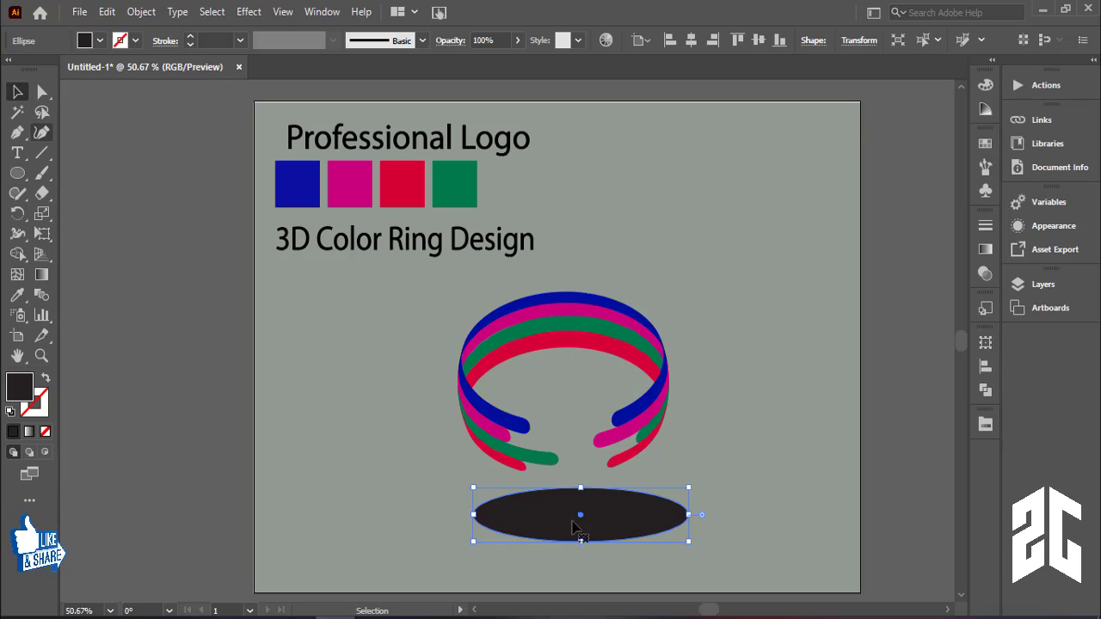
pyautogui.moveTo(614, 531); pyautogui.dragTo(605, 526)
pyautogui.click(742, 489)
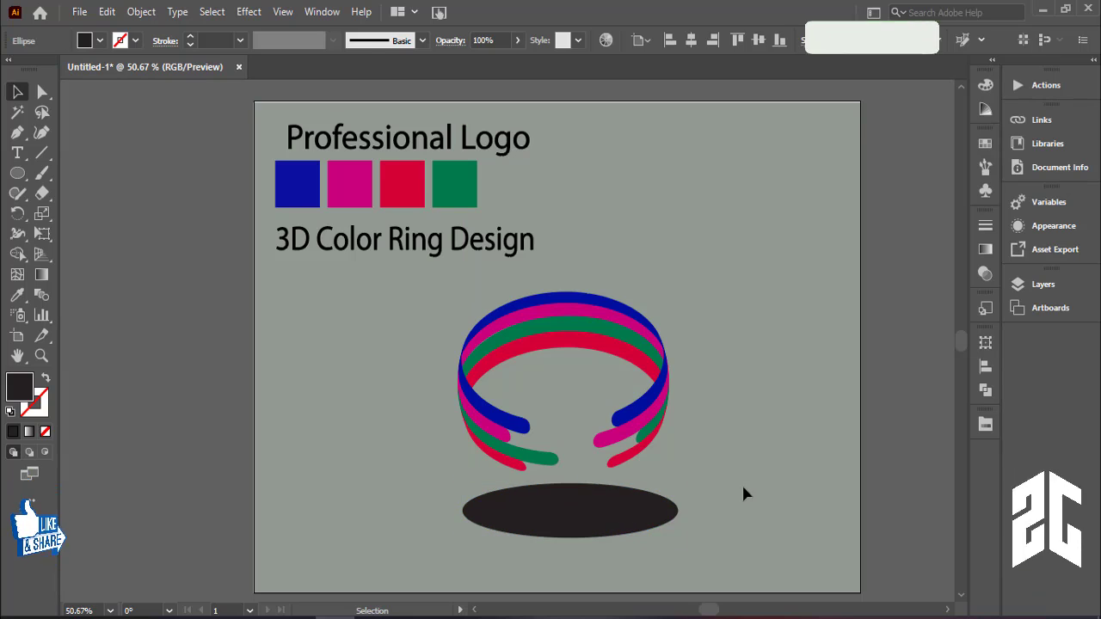
# - Start a Feather effect on the black ellipse from its appearance settings, with the preview on
pyautogui.click(588, 547)
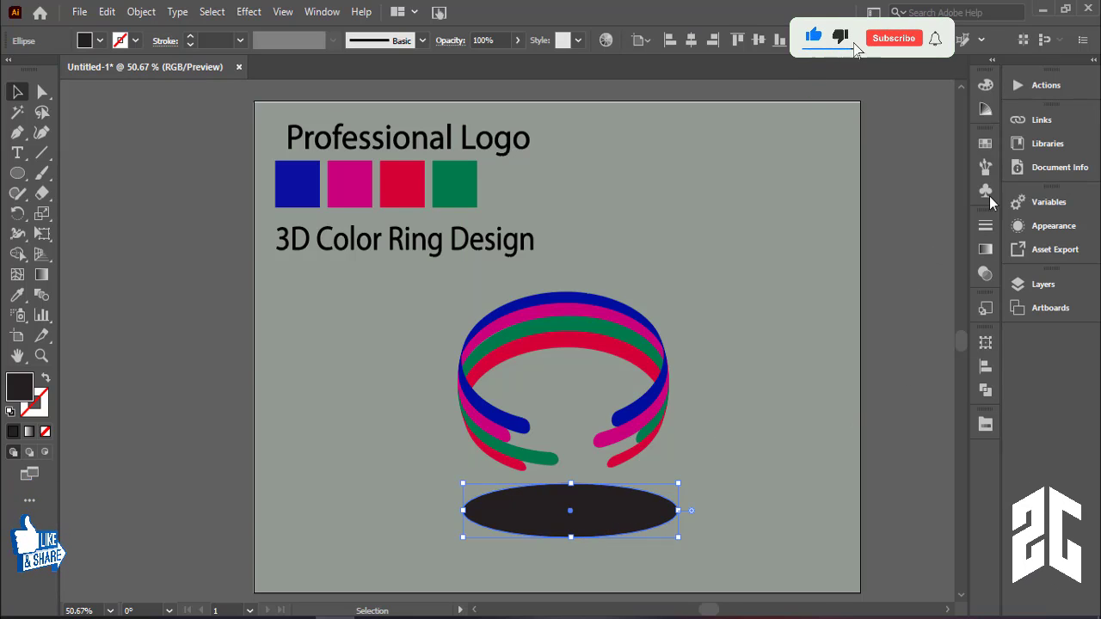
pyautogui.click(1051, 227)
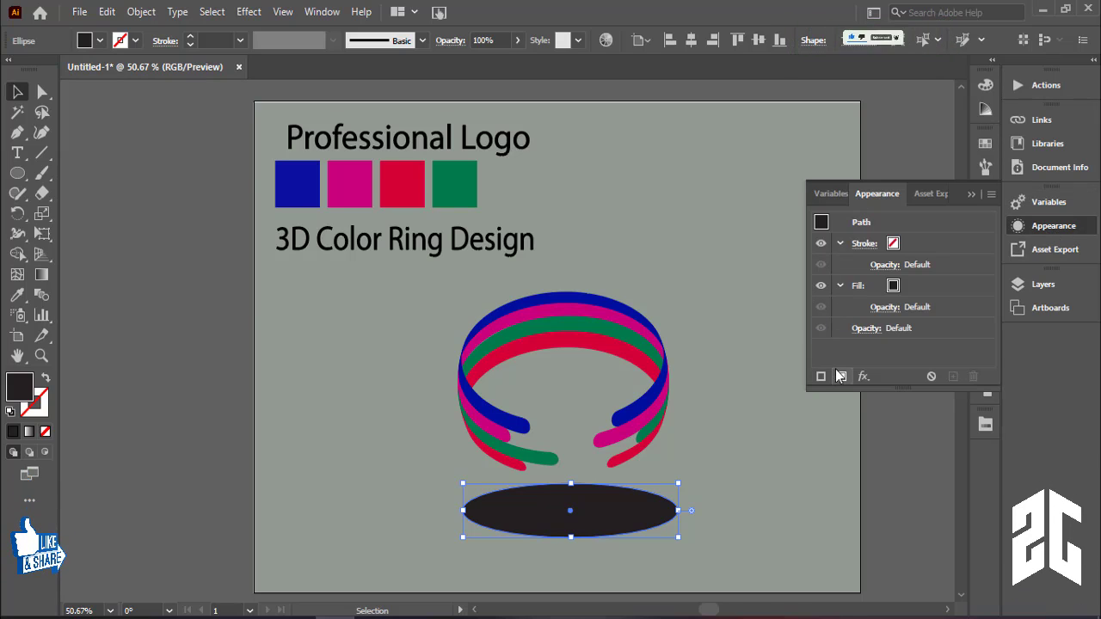
pyautogui.click(864, 378)
pyautogui.moveTo(927, 305)
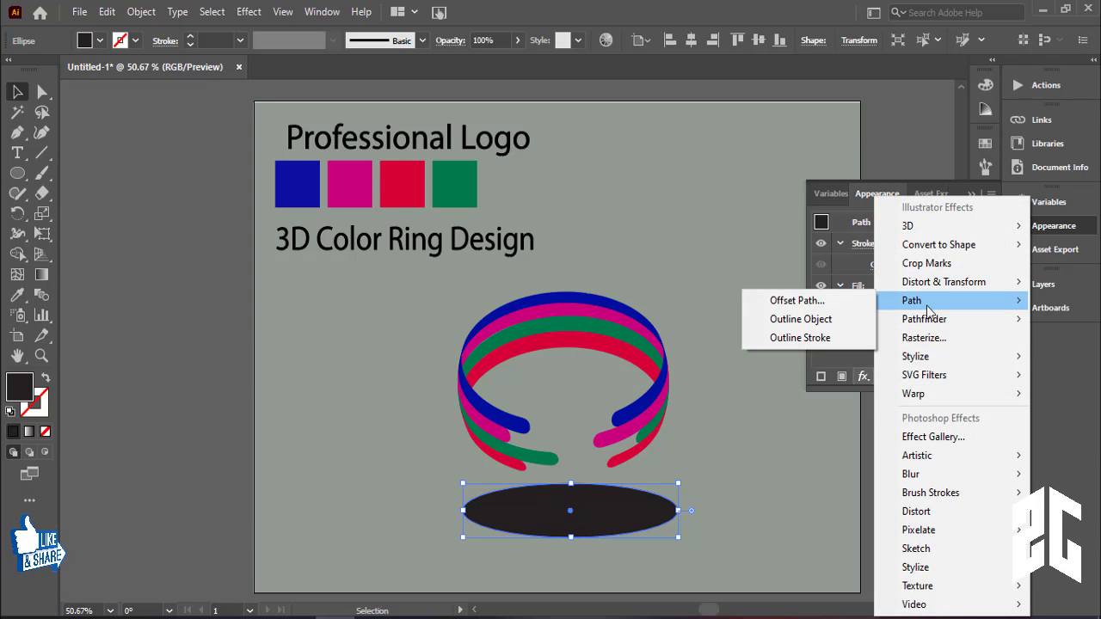
pyautogui.moveTo(924, 360)
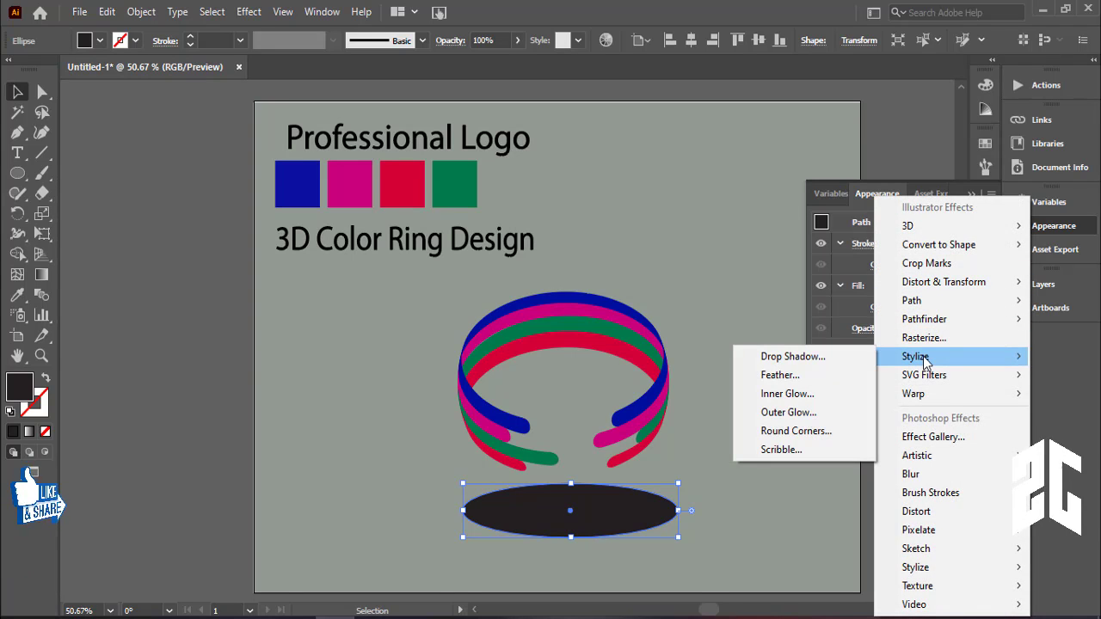
pyautogui.click(783, 376)
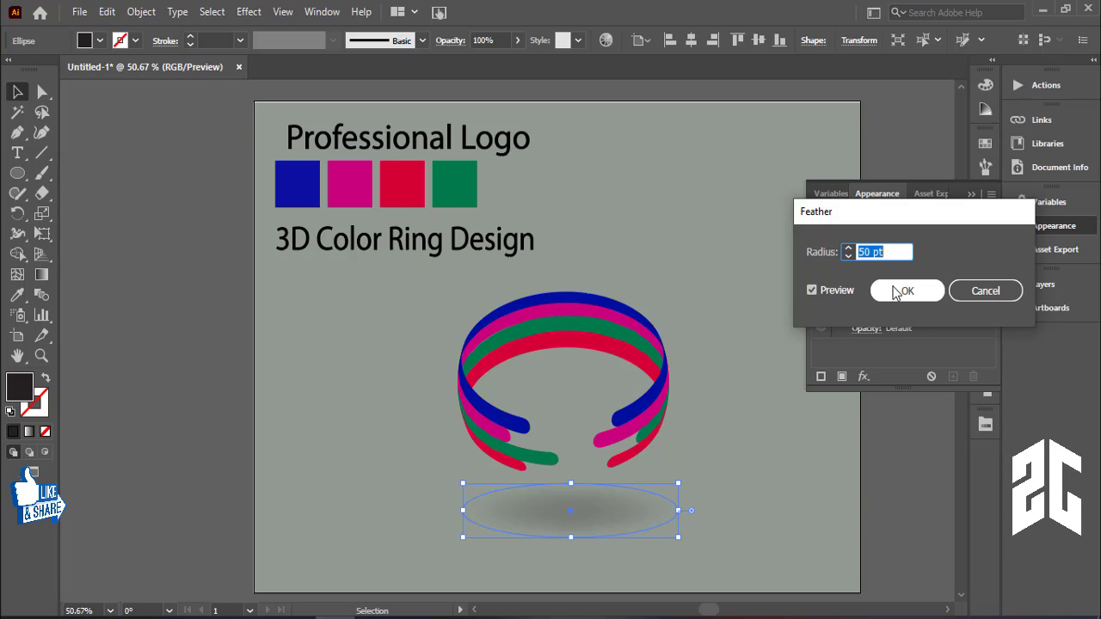
# - Set the black ellipse's feather radius to 37 pt and apply the effect
pyautogui.write('4')
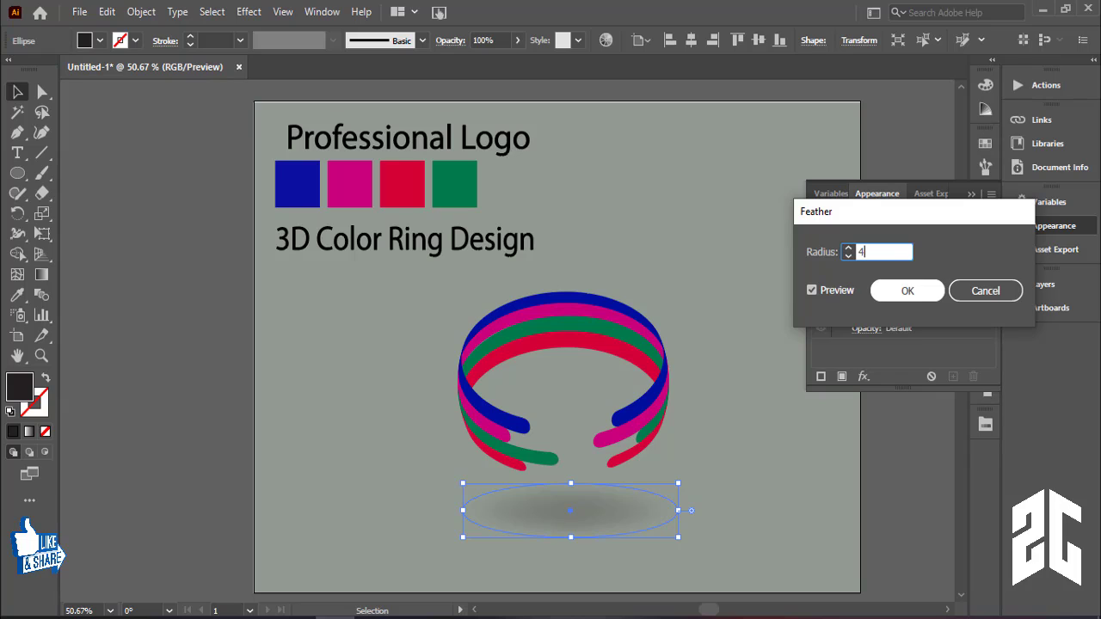
pyautogui.write('020')
pyautogui.write('1')
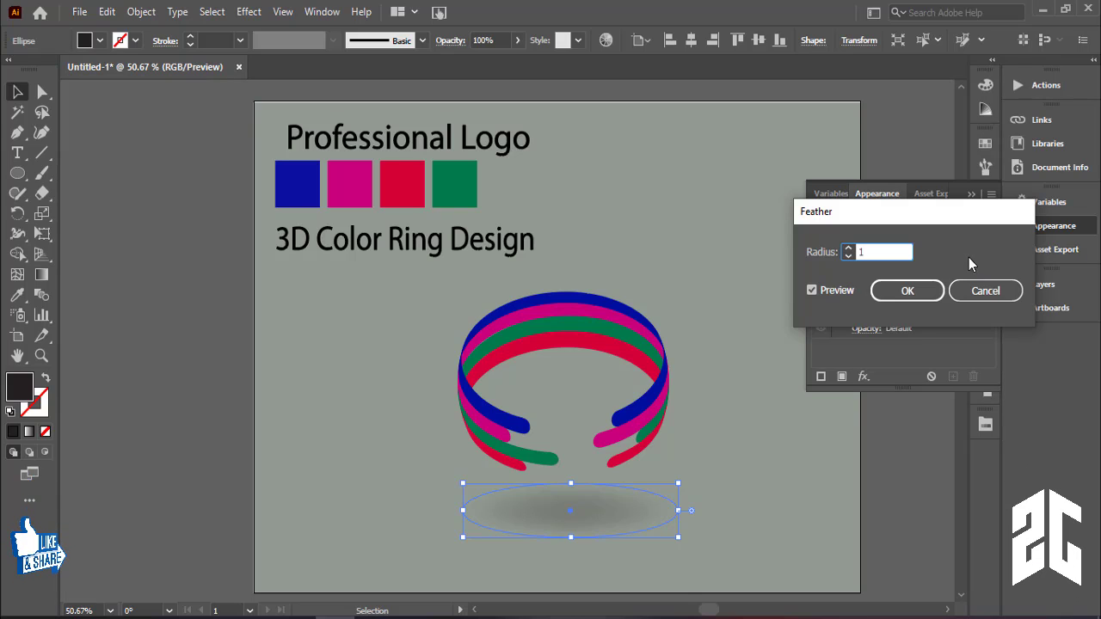
pyautogui.click(847, 248)
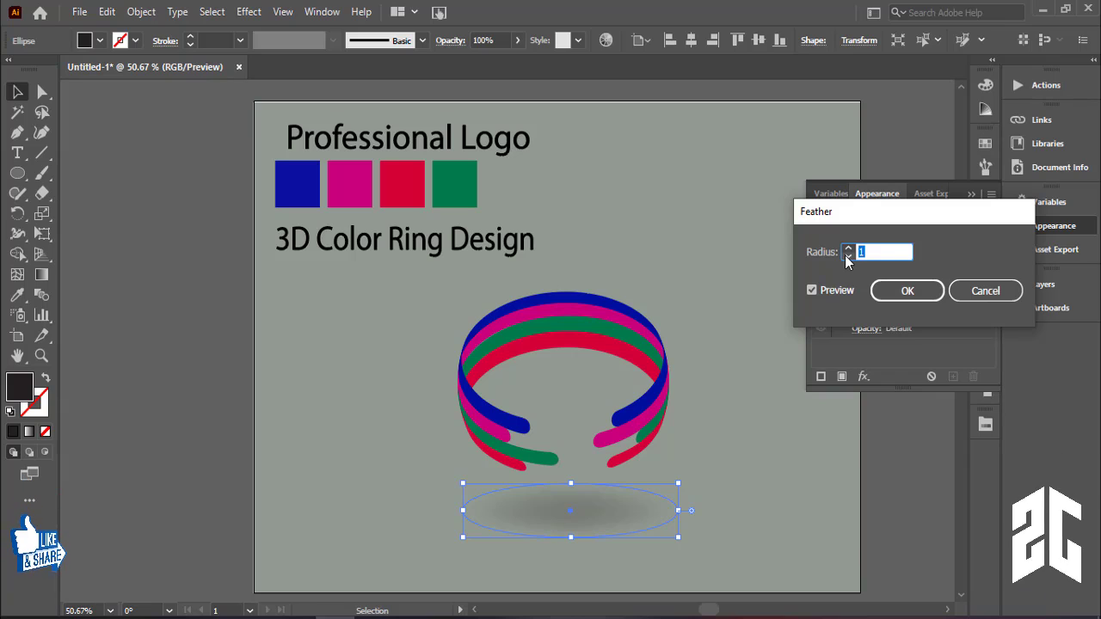
pyautogui.press('Up')
pyautogui.press('Up')
pyautogui.press('Up')
pyautogui.press('Up')
pyautogui.press('Up')
pyautogui.press('Up')
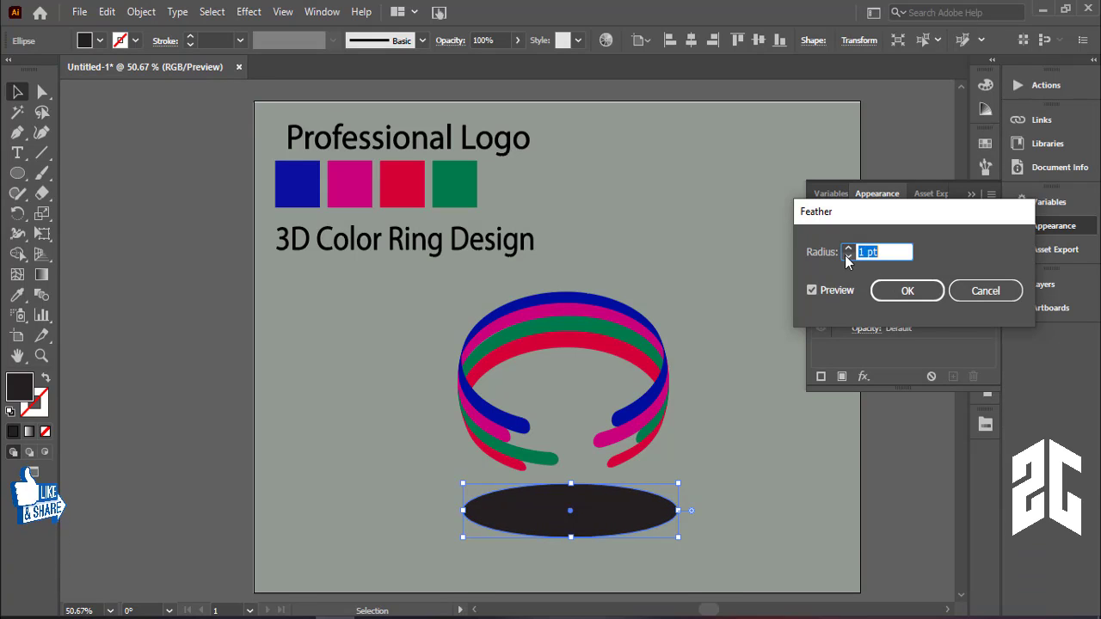
pyautogui.press('Up')
pyautogui.press('Up')
pyautogui.press('Up')
pyautogui.press('Up')
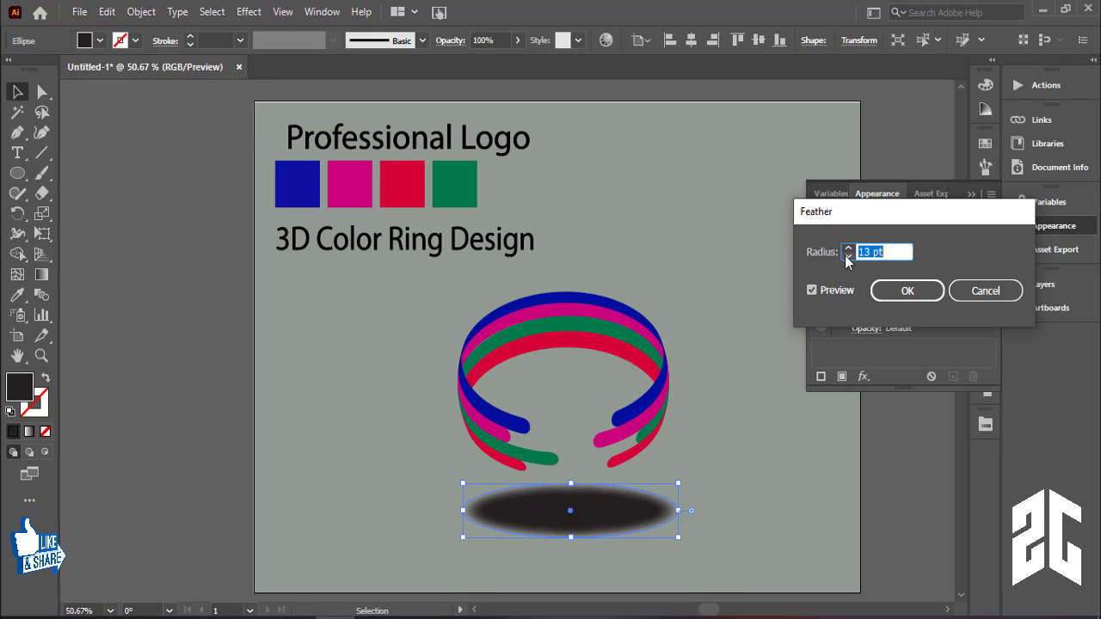
pyautogui.press('Up')
pyautogui.press('Up')
pyautogui.press('Up')
pyautogui.press('Up')
pyautogui.press('Up')
pyautogui.press('Up')
pyautogui.press('Up')
pyautogui.press('Up')
pyautogui.press('Up')
pyautogui.press('Up')
pyautogui.press('Up')
pyautogui.press('Up')
pyautogui.press('Up')
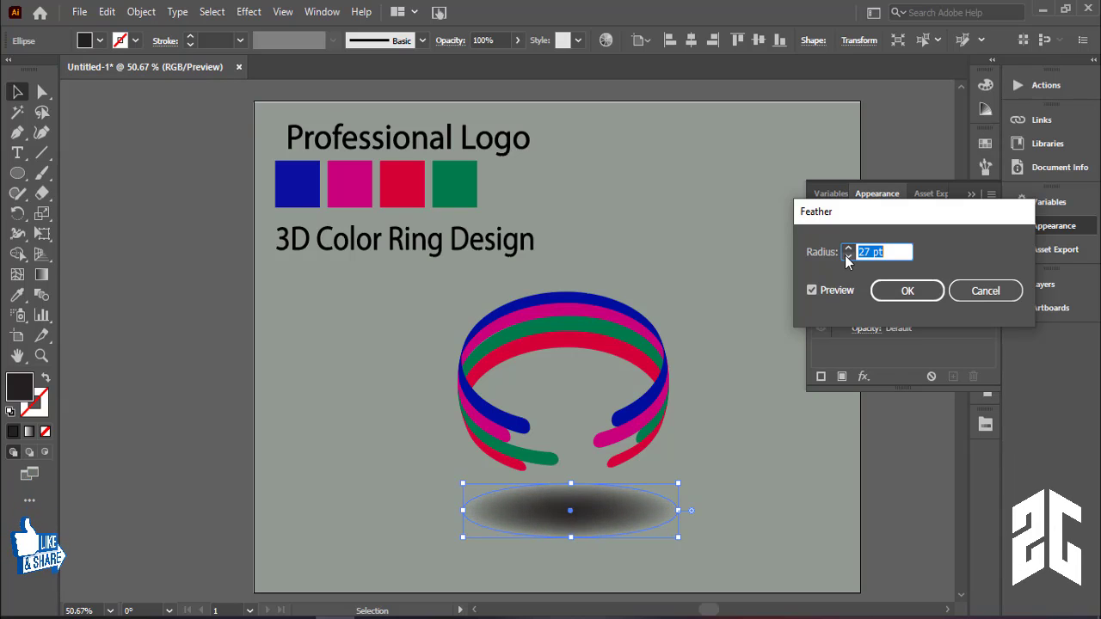
pyautogui.press('Down')
pyautogui.press('Down')
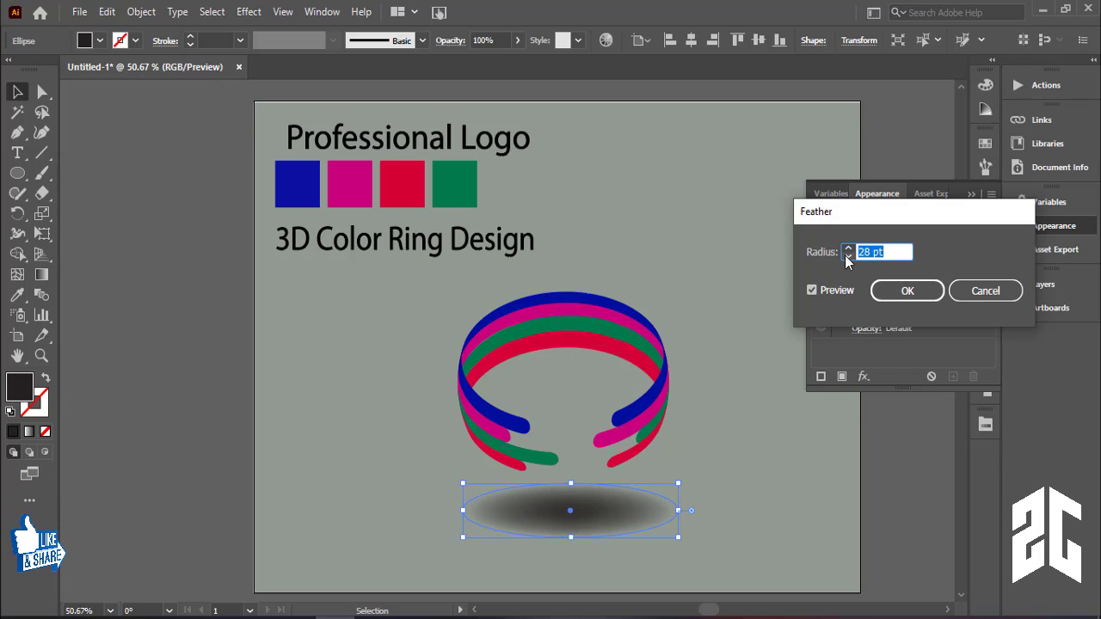
pyautogui.press('Up')
pyautogui.press('Up')
pyautogui.press('Up')
pyautogui.press('Up')
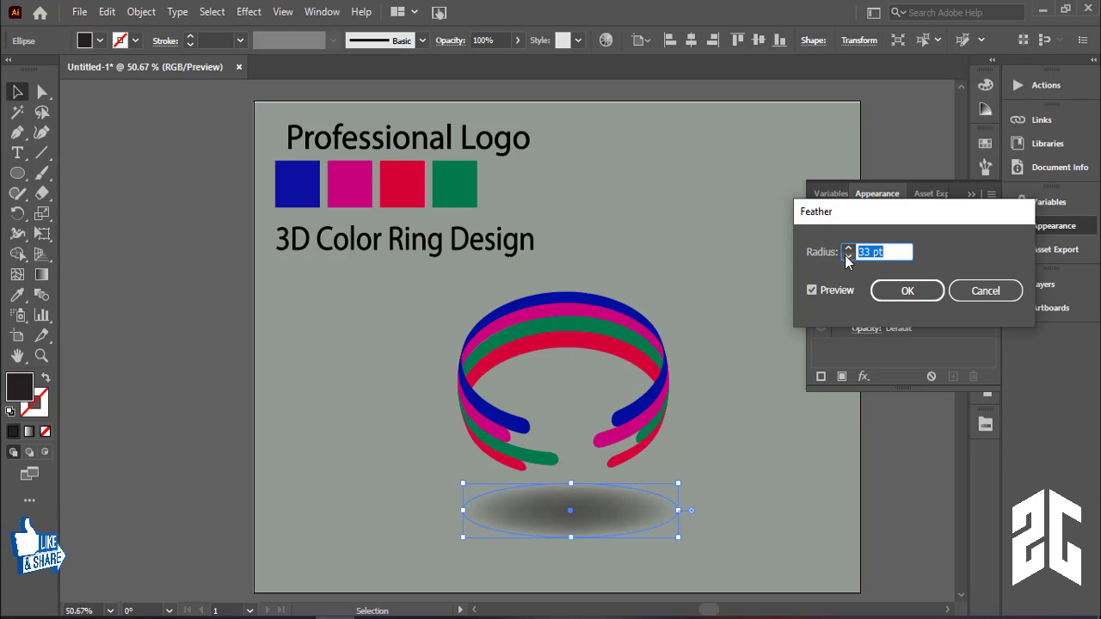
pyautogui.press('Up')
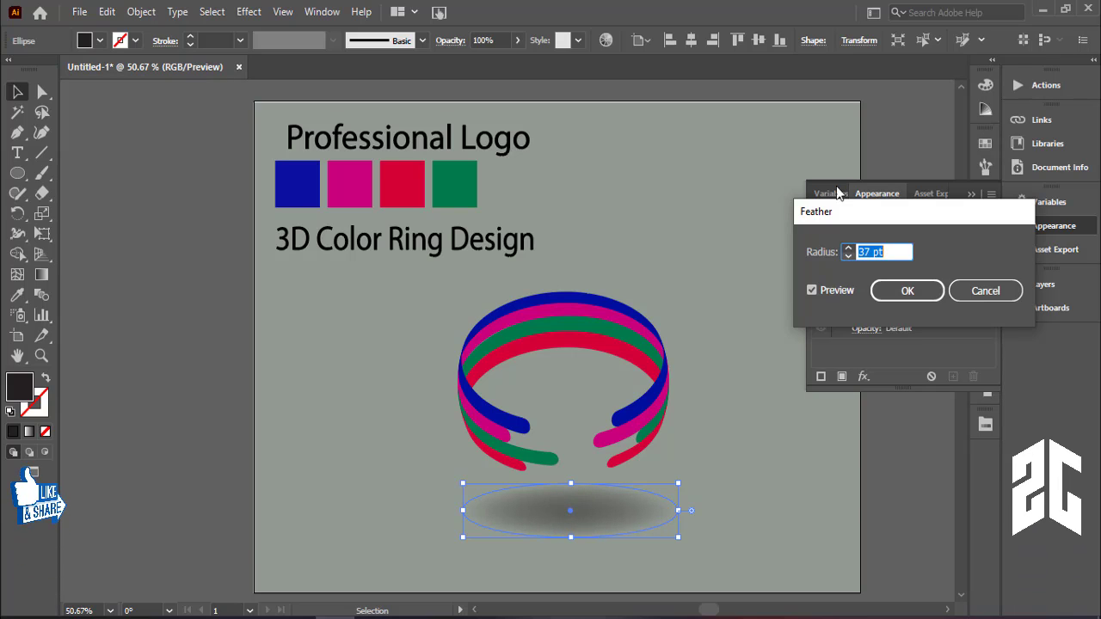
pyautogui.click(908, 291)
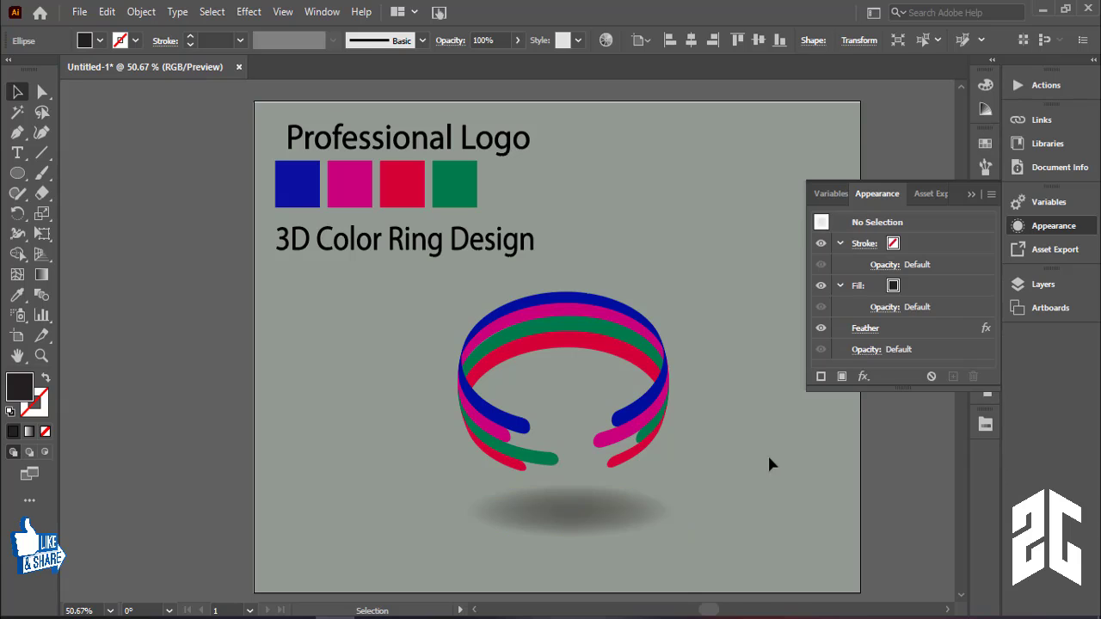
# - Select the ring and its shadow together and align them on their horizontal centers
pyautogui.click(583, 519)
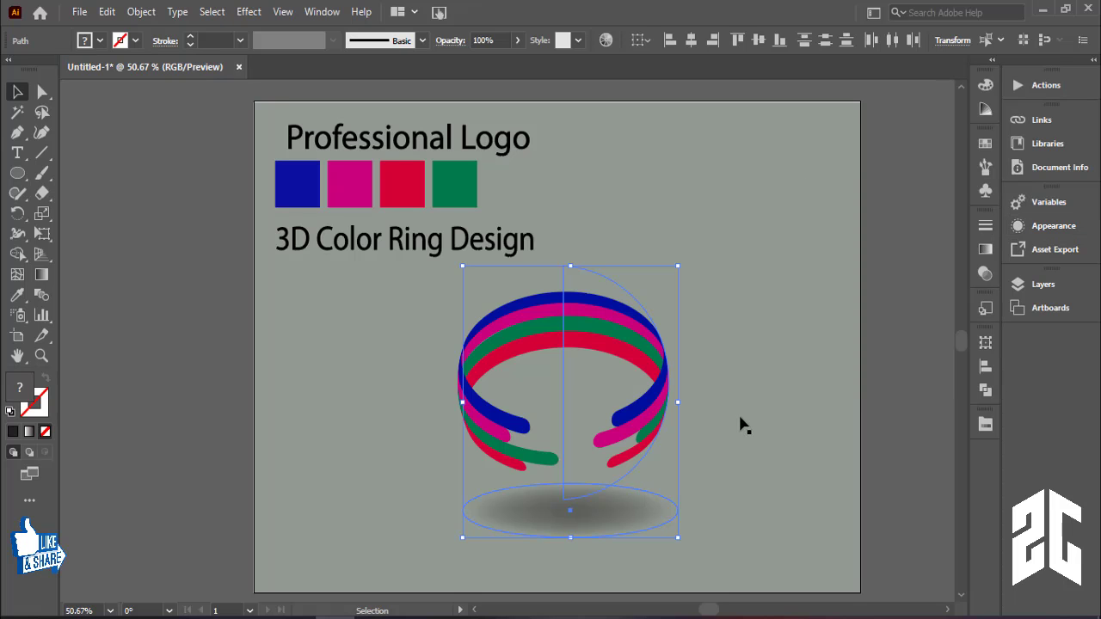
pyautogui.click(744, 423)
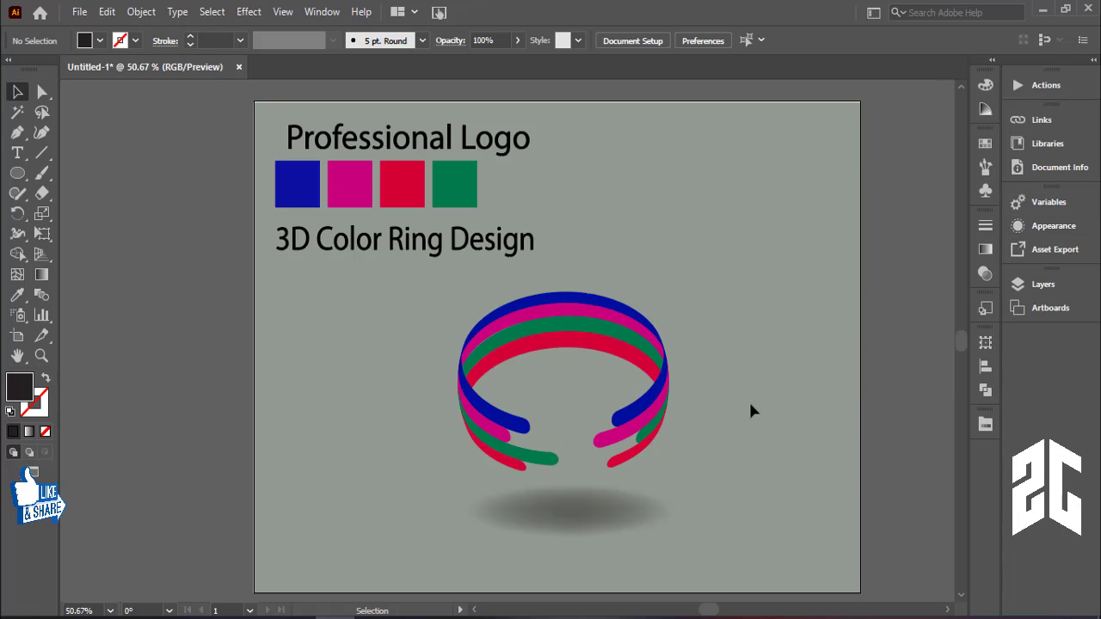
pyautogui.click(535, 529)
pyautogui.click(692, 41)
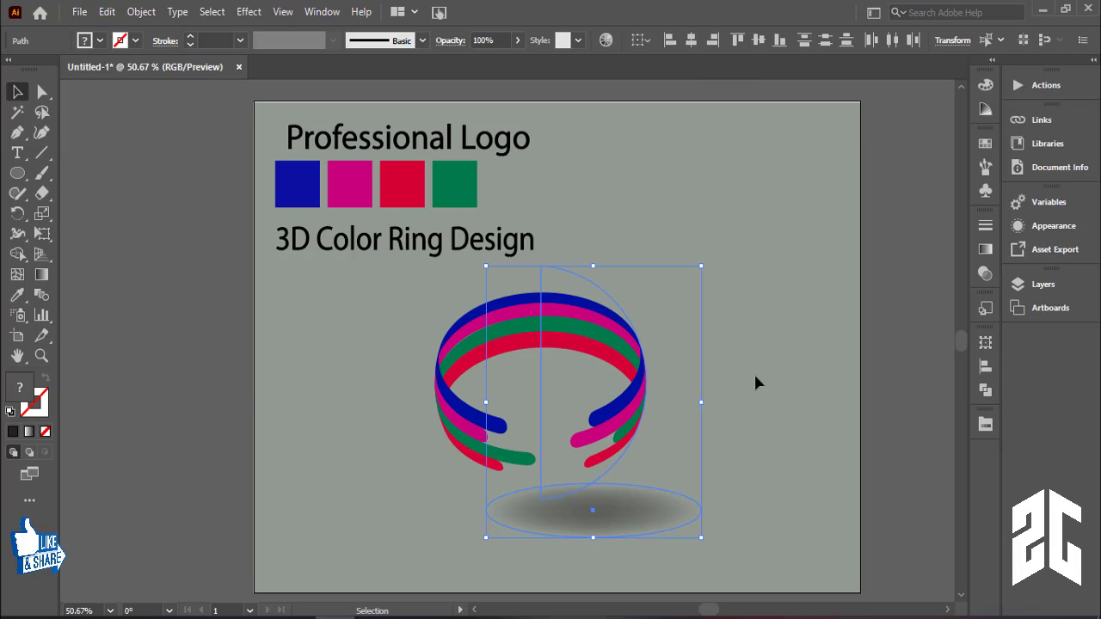
# - Move only the 3D ring to the right so it sits above the shadow, and deselect it
pyautogui.click(767, 366)
pyautogui.moveTo(648, 405); pyautogui.dragTo(677, 416)
pyautogui.click(614, 546)
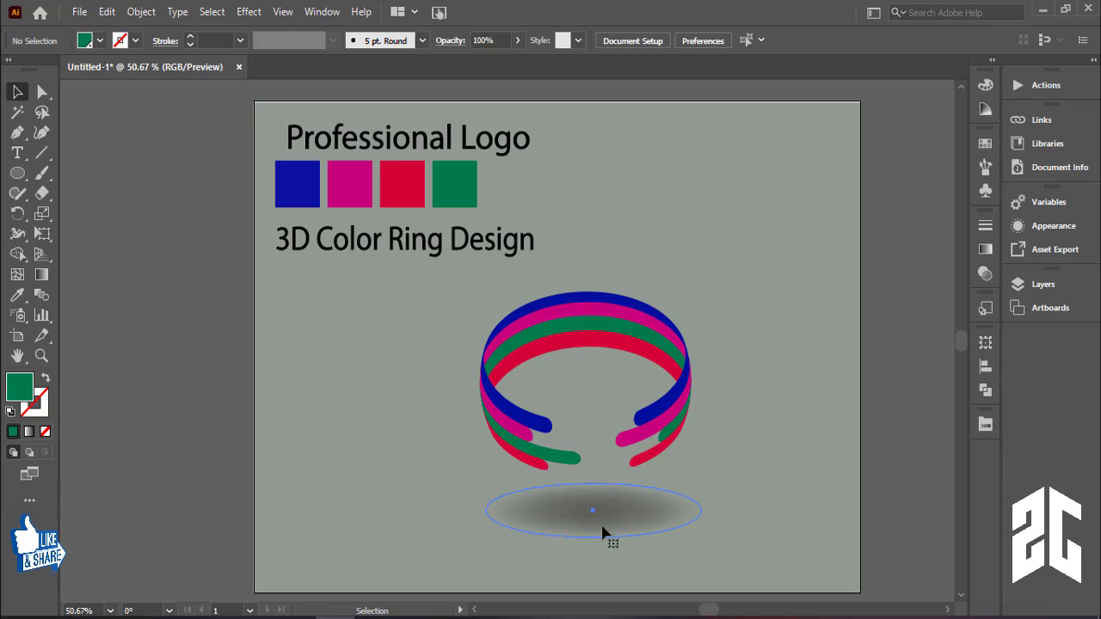
# - Flatten the shadow ellipse by raising its lower edge while keeping its width, and deselect it
pyautogui.click(607, 533)
pyautogui.moveTo(593, 533); pyautogui.dragTo(597, 519)
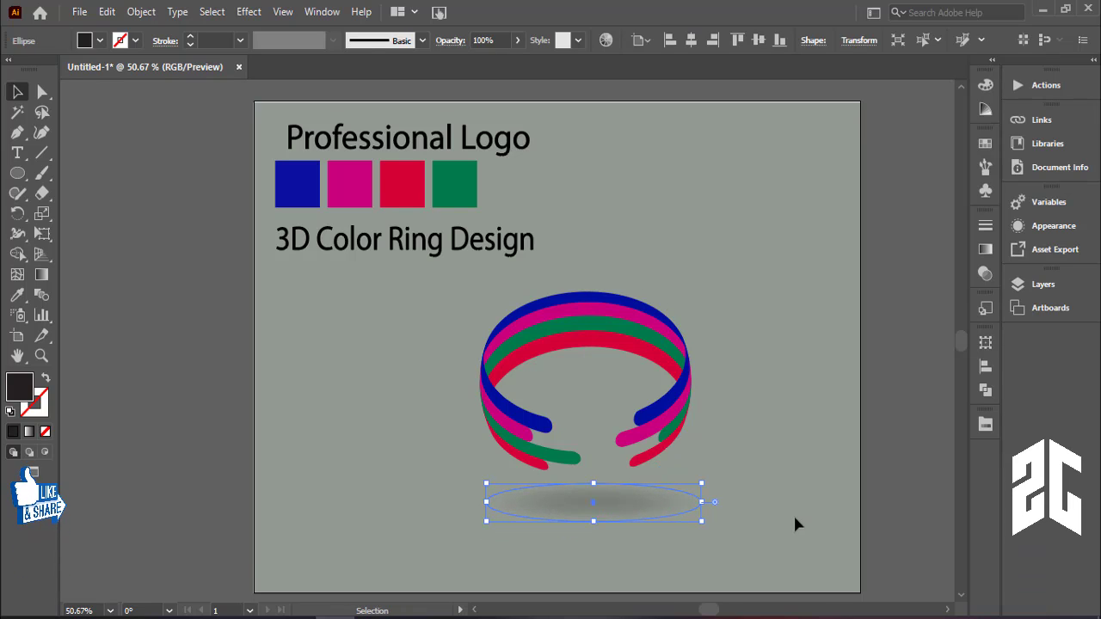
pyautogui.click(777, 423)
# - Nudge the 3D ring slightly to the right over the flattened shadow and deselect it
pyautogui.moveTo(685, 411); pyautogui.dragTo(686, 411)
pyautogui.click(770, 428)
pyautogui.moveTo(762, 407)
pyautogui.mouseDown()
pyautogui.moveTo(823, 412)
pyautogui.moveTo(769, 394)
pyautogui.mouseUp()
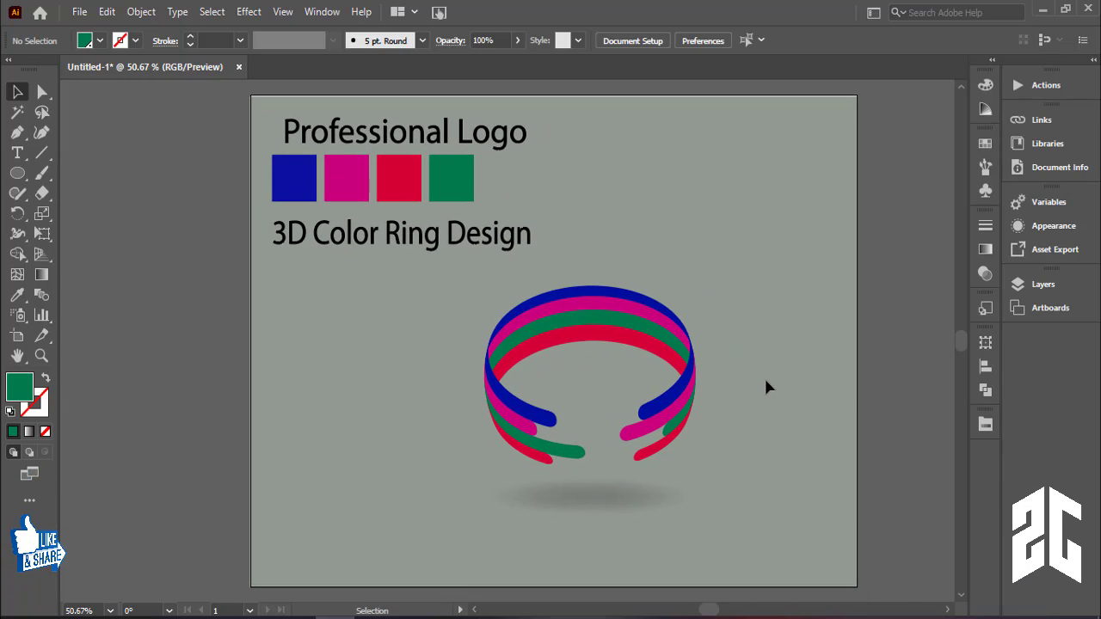